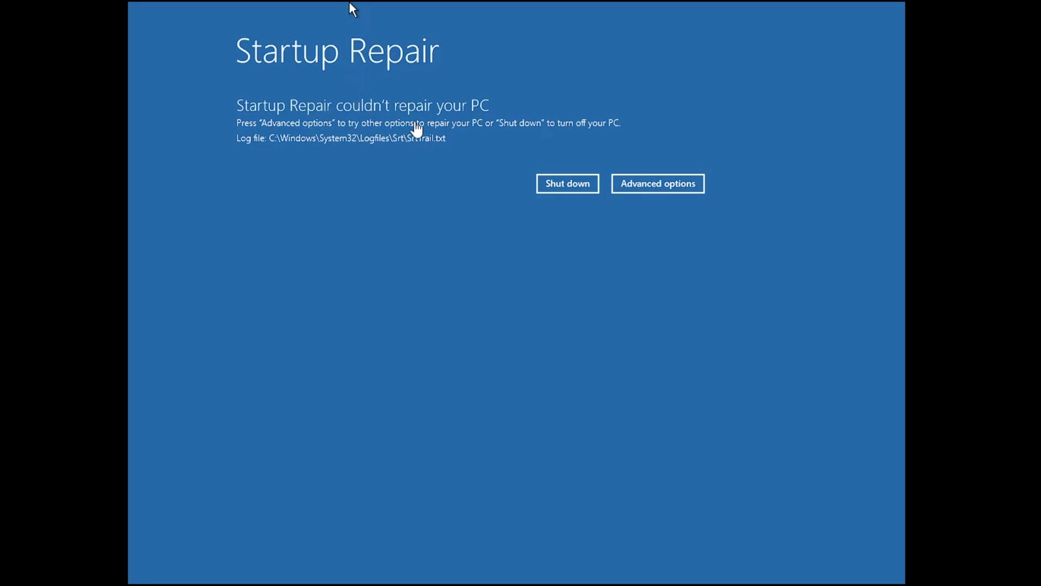
# Open Command Prompt via Advanced options > Troubleshoot > Advanced options, and nudge its window right.
pyautogui.click(651, 184)
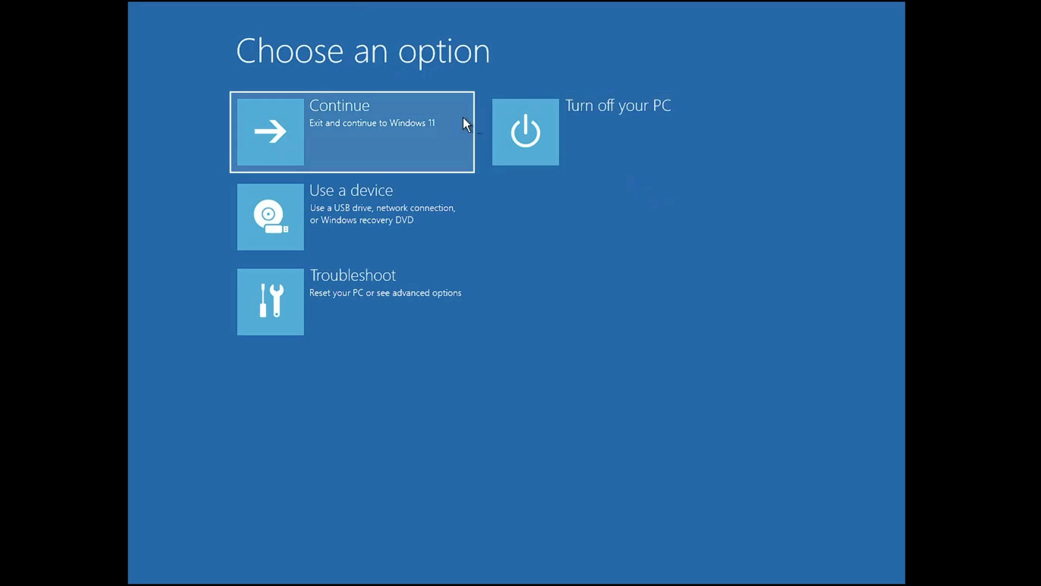
pyautogui.click(385, 278)
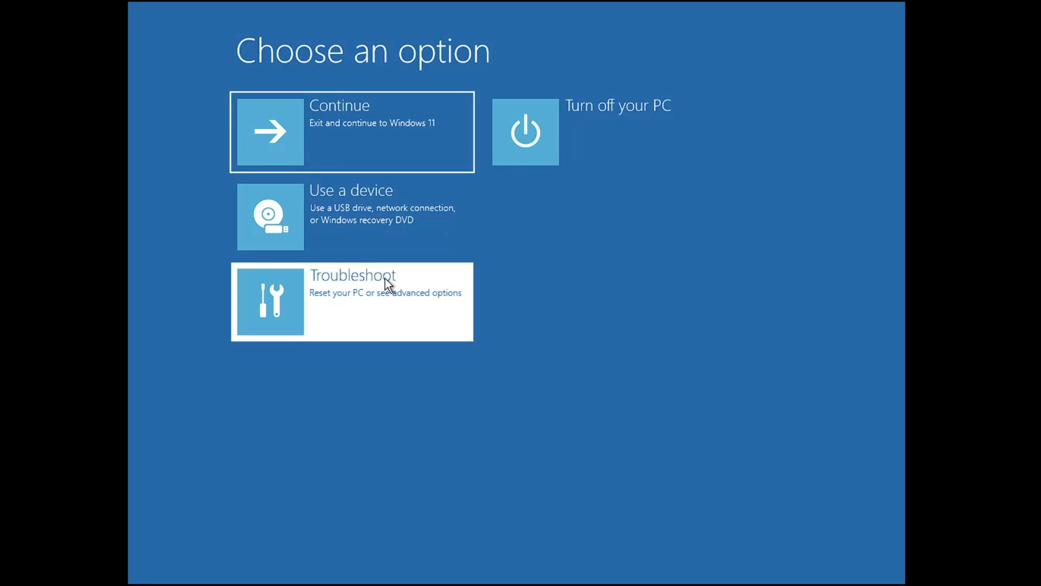
pyautogui.click(387, 216)
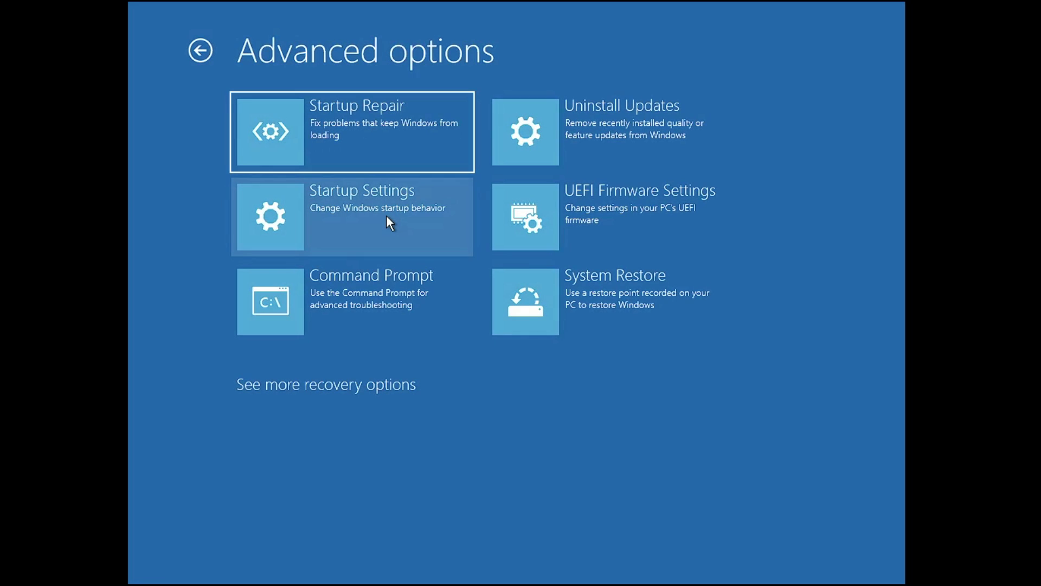
pyautogui.click(389, 286)
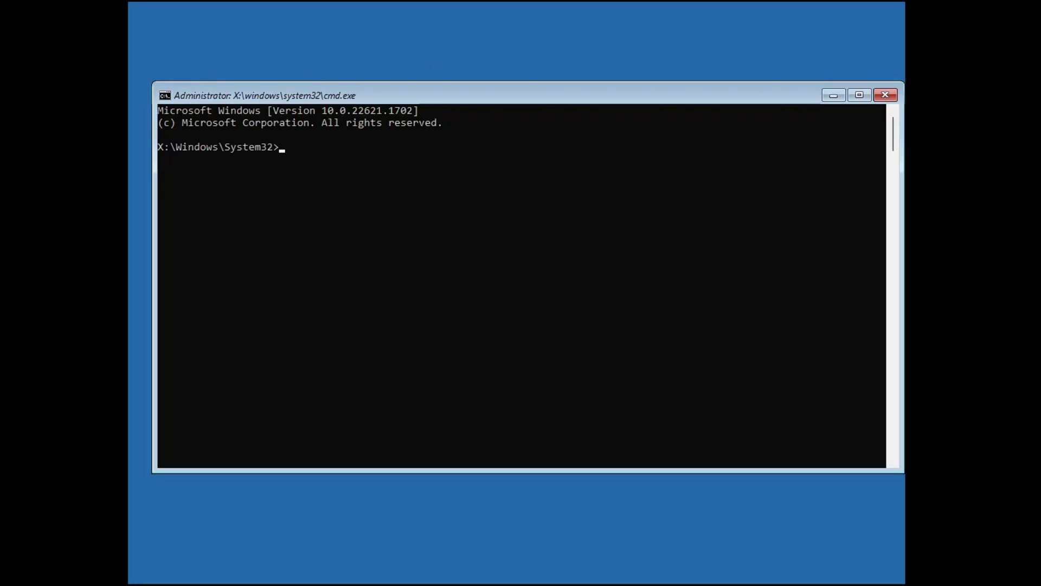
pyautogui.moveTo(411, 92); pyautogui.dragTo(432, 88)
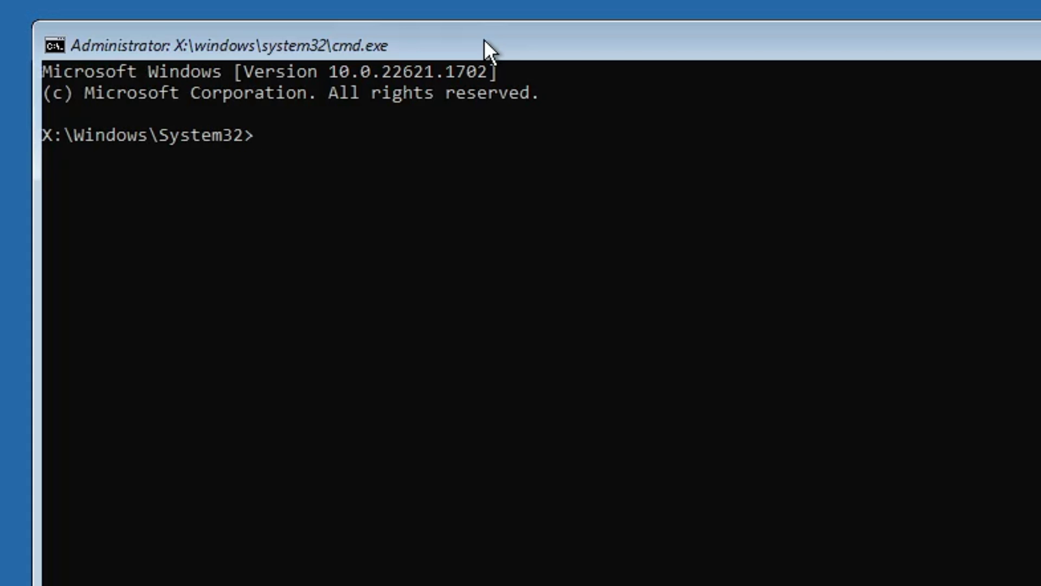
# Run sfc /scannow to verify system files and repair the corrupt ones.
pyautogui.write('sfc /scannow')
pyautogui.press('Return')
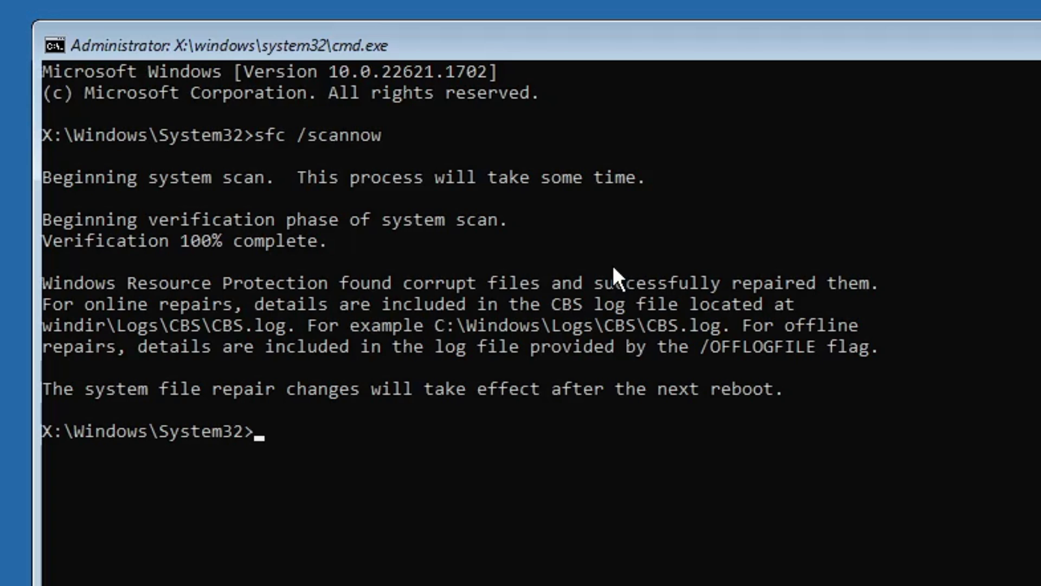
# Run DISM /Online /Cleanup-Image /RestoreHealth and review its Error 87 output.
pyautogui.write('DISM /')
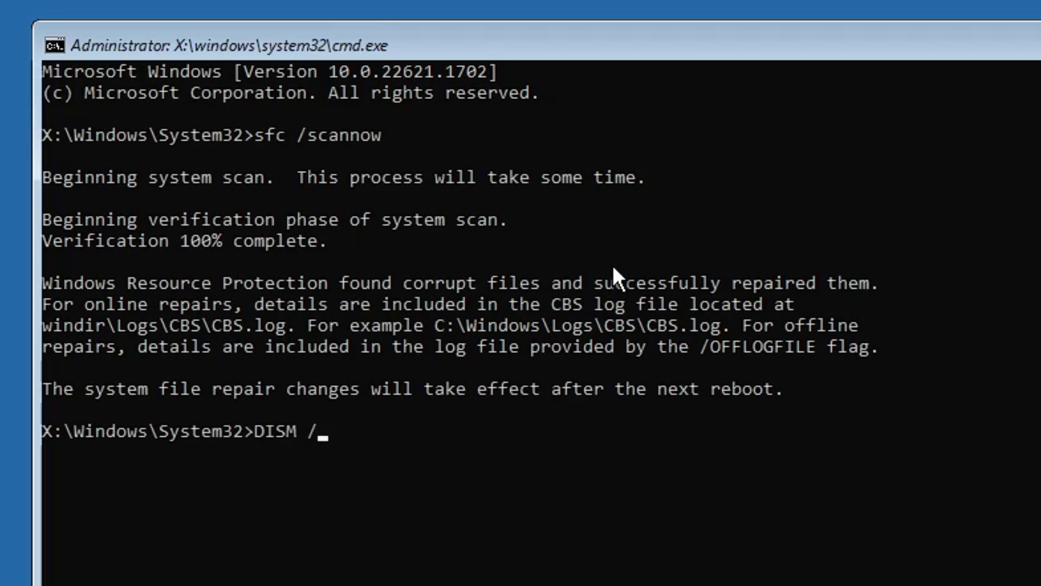
pyautogui.write('Online /Clean')
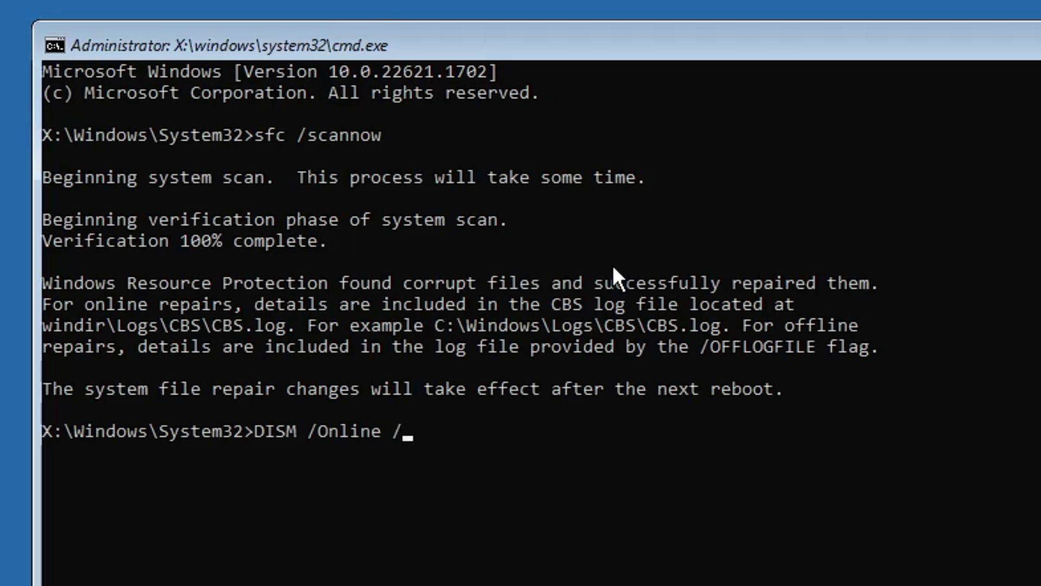
pyautogui.write('up0')
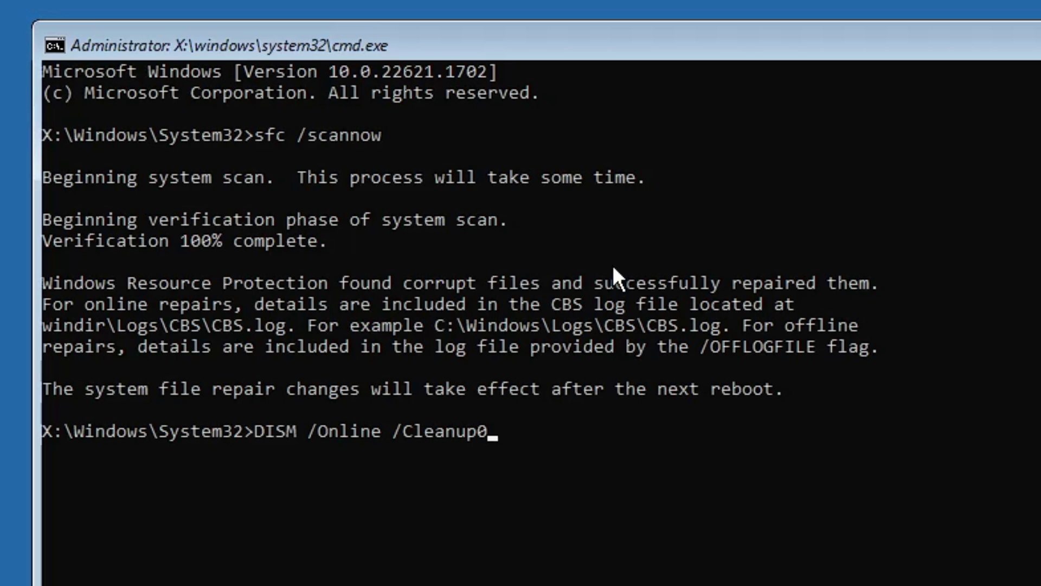
pyautogui.press('BackSpace')
pyautogui.write('-Image ')
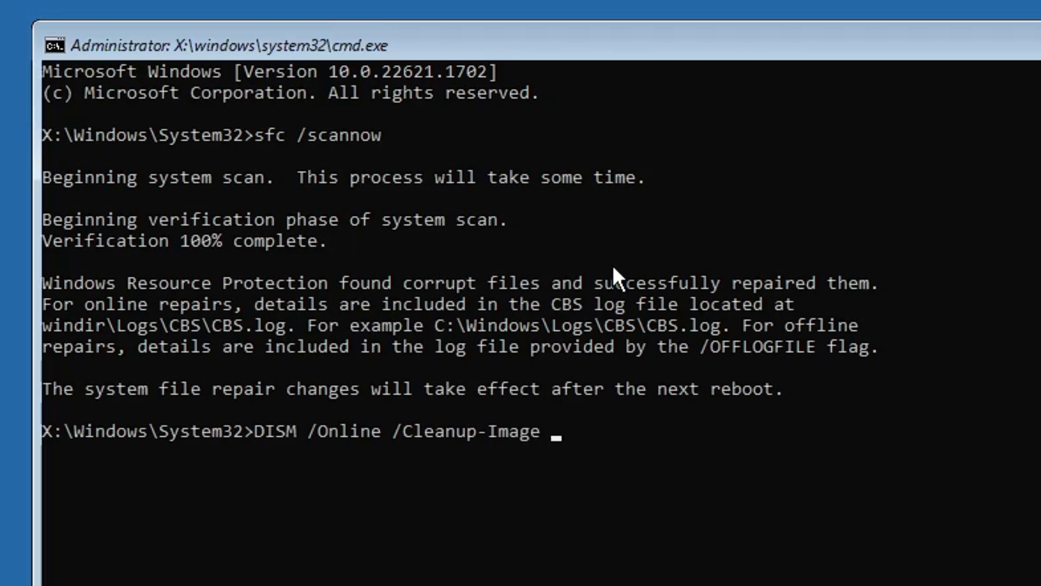
pyautogui.write('/RestoreHealth')
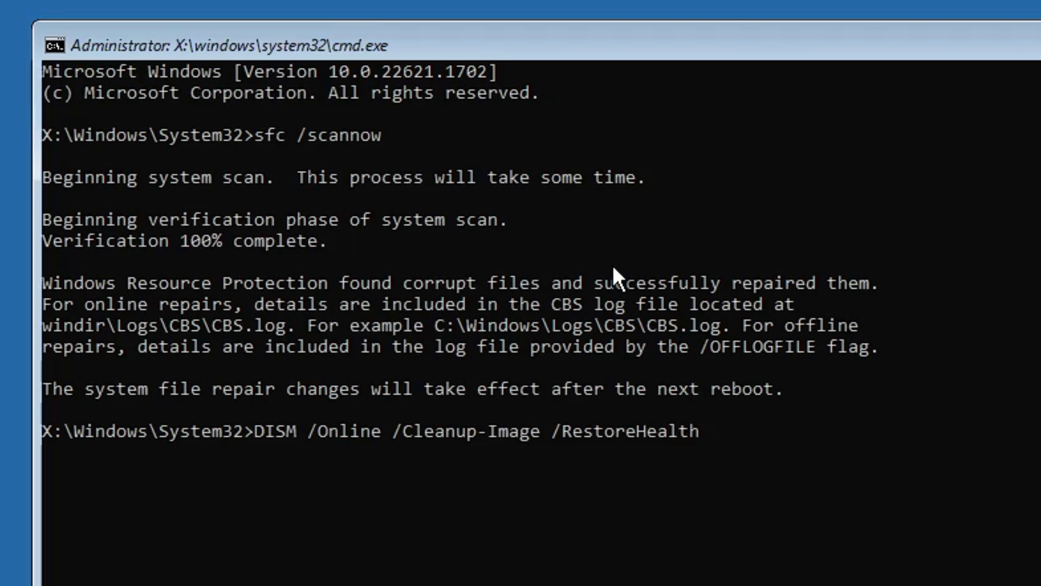
pyautogui.press('Return')
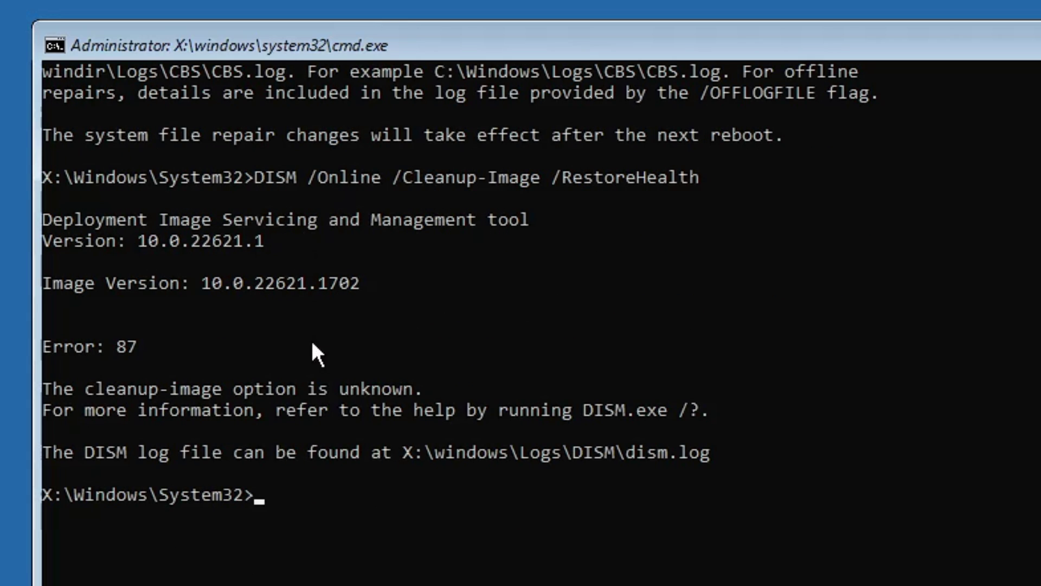
pyautogui.scroll(-2, 284, 375)
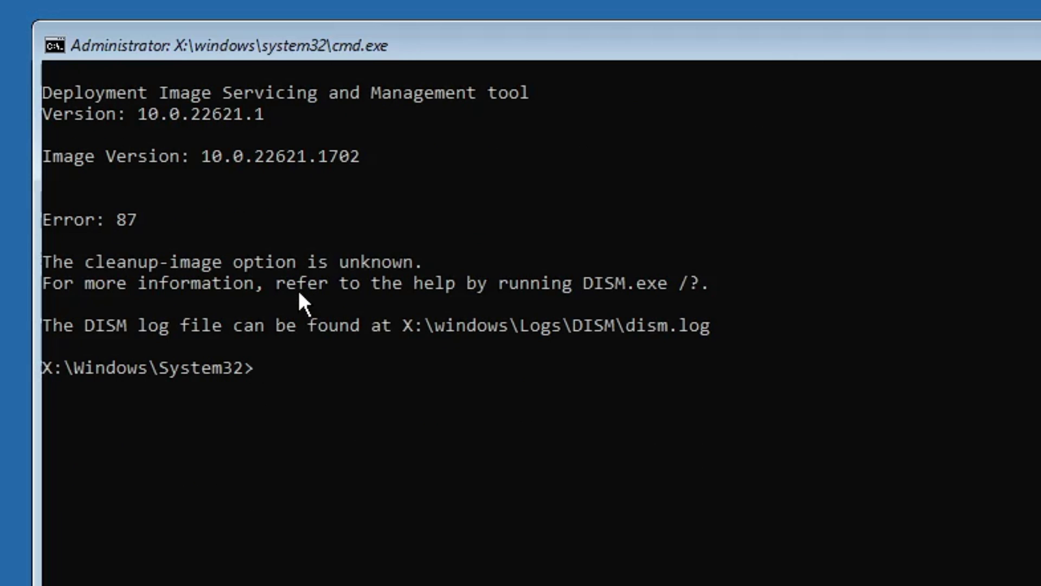
pyautogui.scroll(-4, 298, 290)
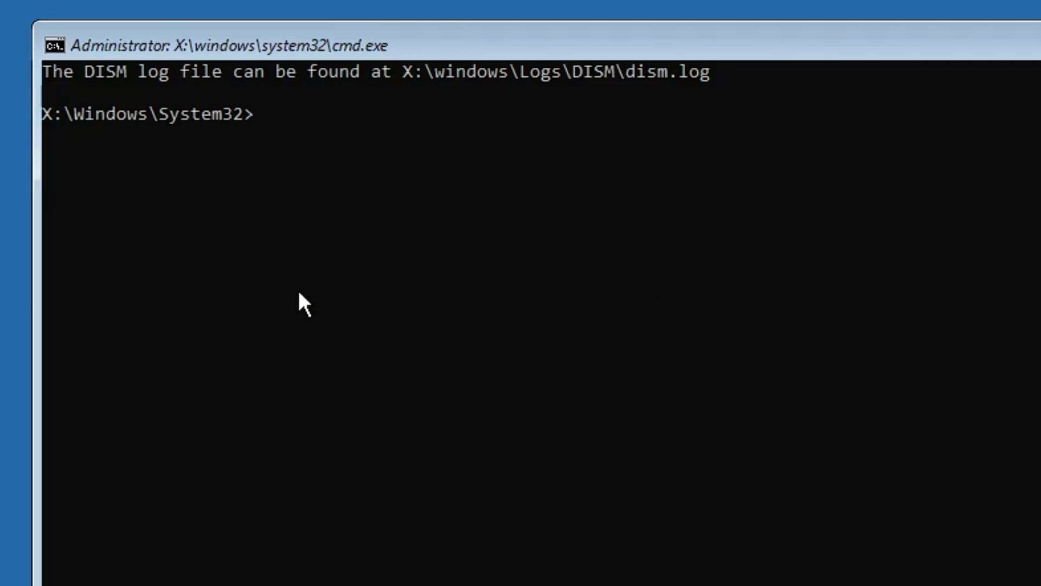
# Run bootrec /fixmbr, /fixboot and /rebuildbcd; fixboot is denied, rebuild finds 0 installations.
pyautogui.write('bootrec /')
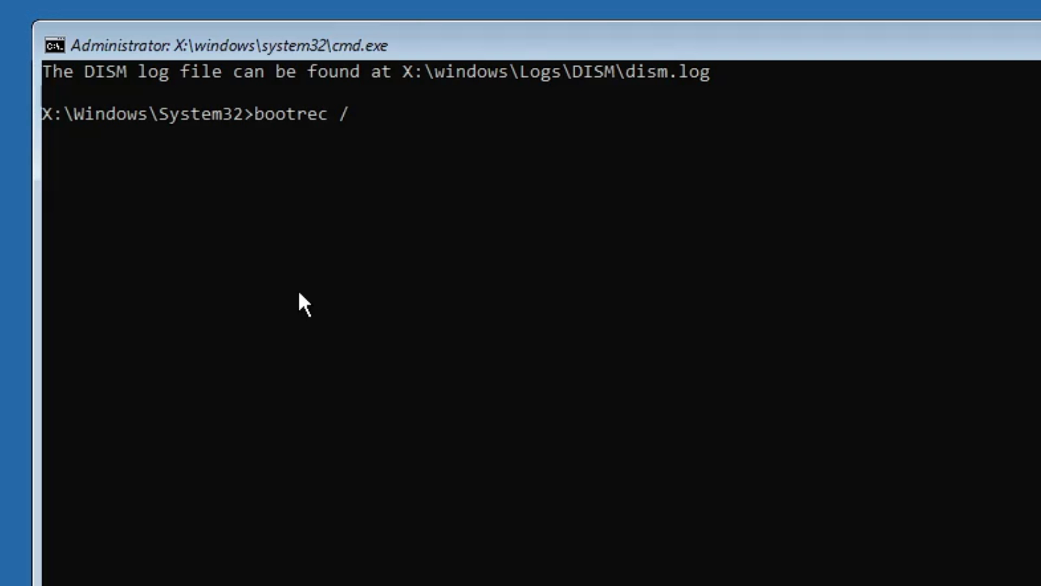
pyautogui.write('fixmbr')
pyautogui.scroll(8, 299, 293)
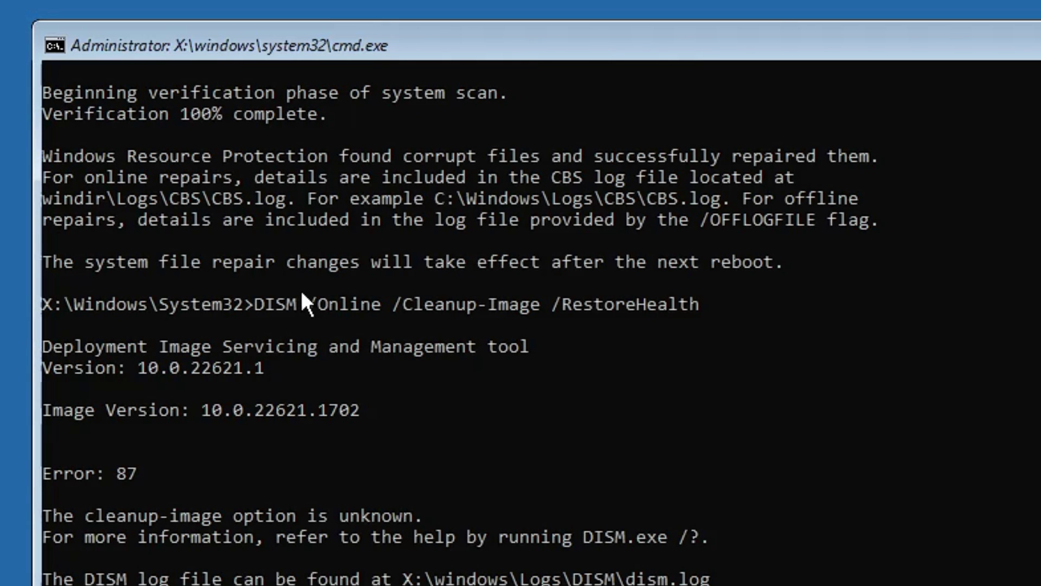
pyautogui.press('Return')
pyautogui.scroll(-1, 246, 466)
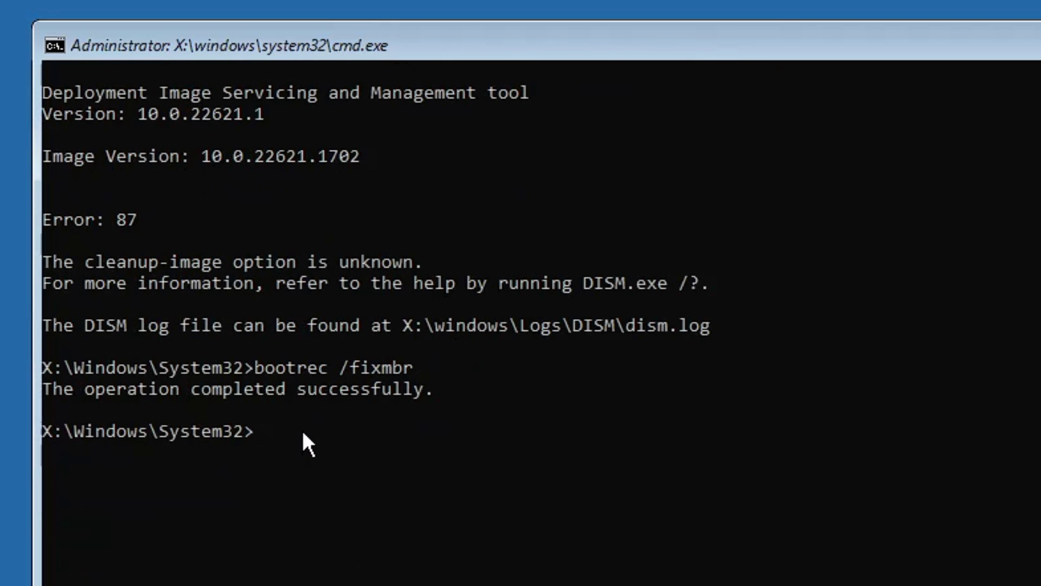
pyautogui.write('bootr')
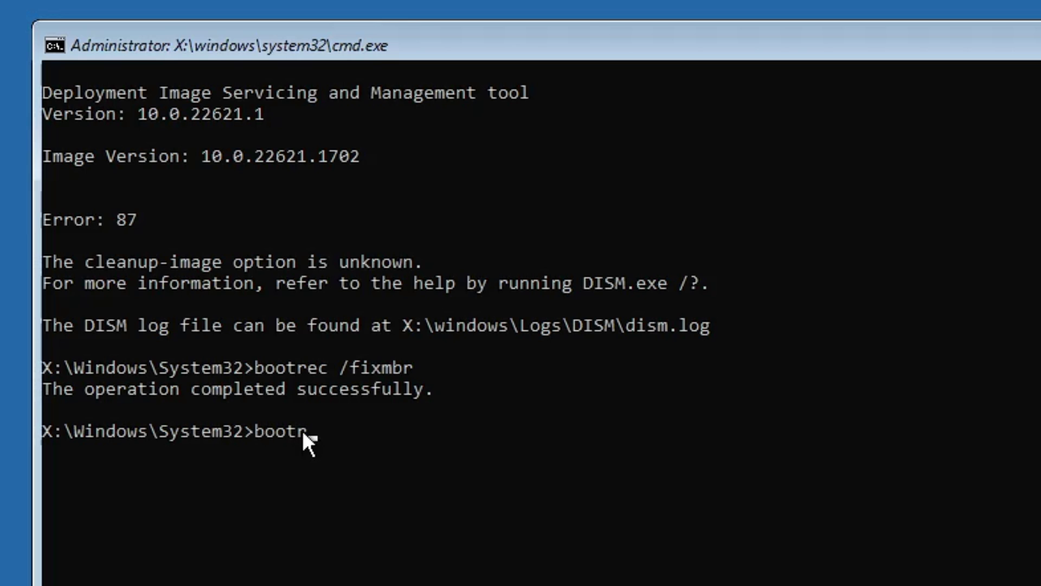
pyautogui.write('ec /fixboot')
pyautogui.scroll(3, 301, 430)
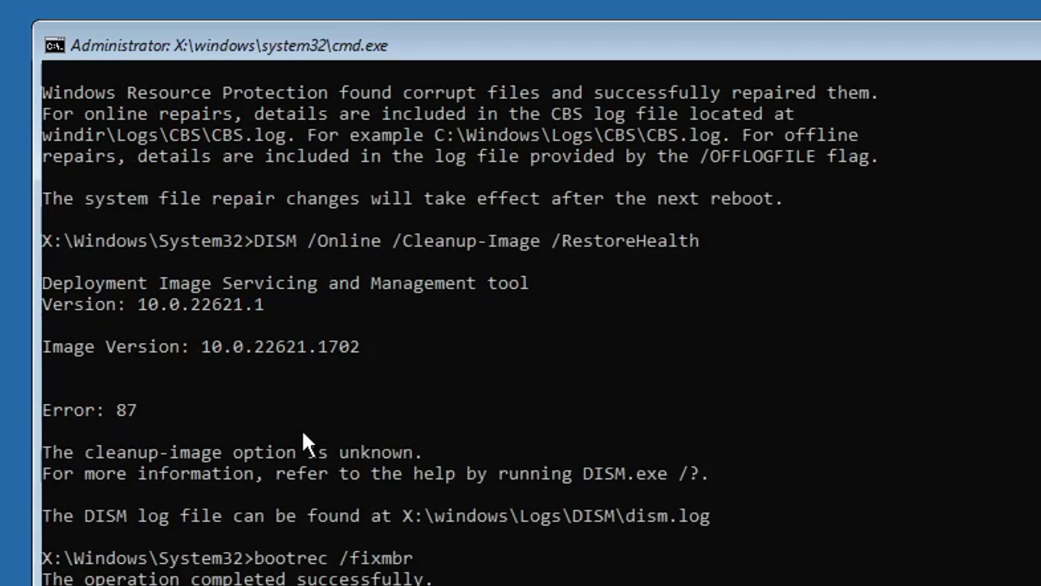
pyautogui.scroll(-3, 302, 434)
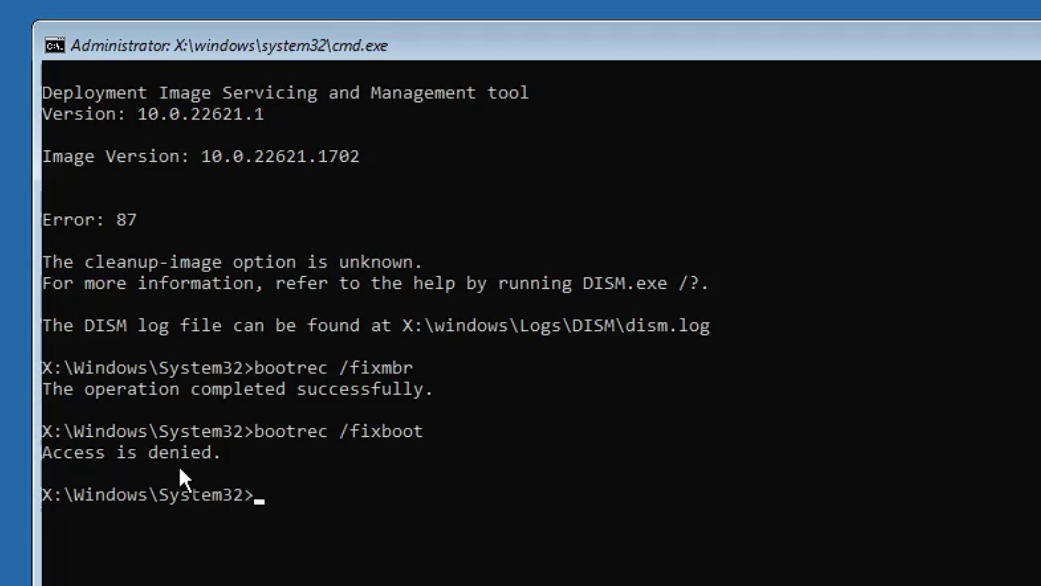
pyautogui.write('bootrec ')
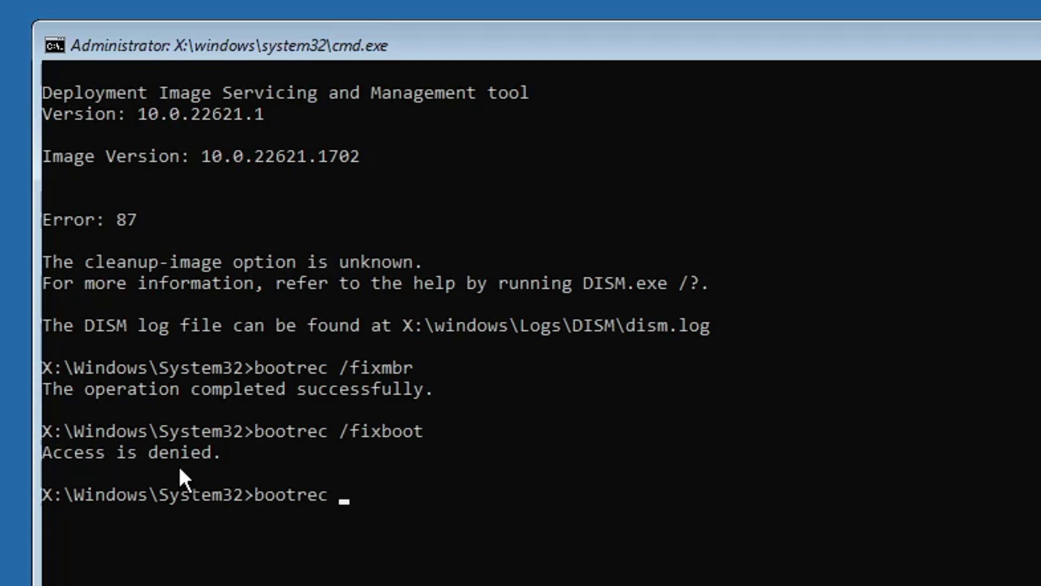
pyautogui.write('/rebuildbcd')
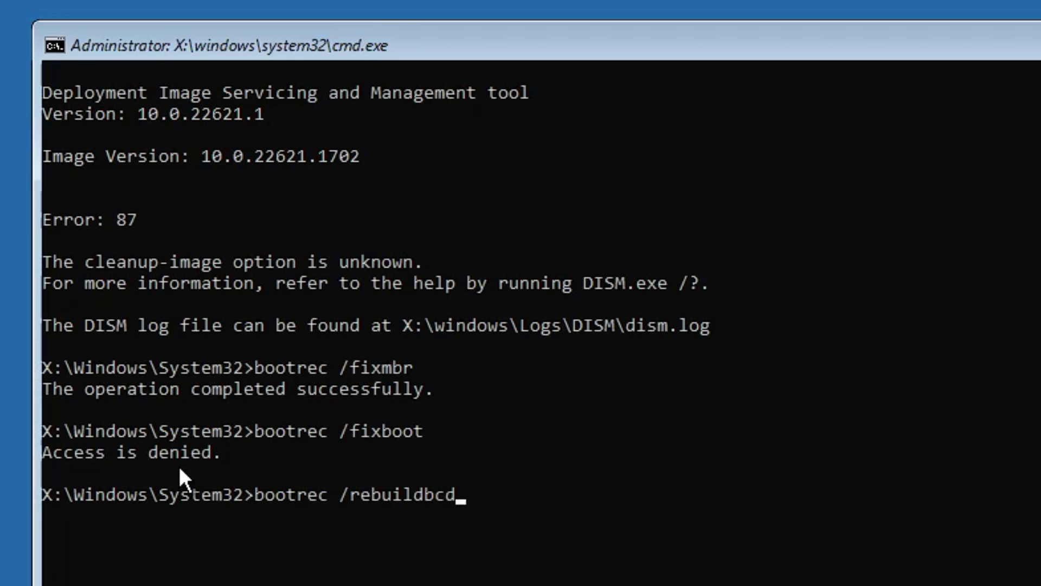
pyautogui.press('Return')
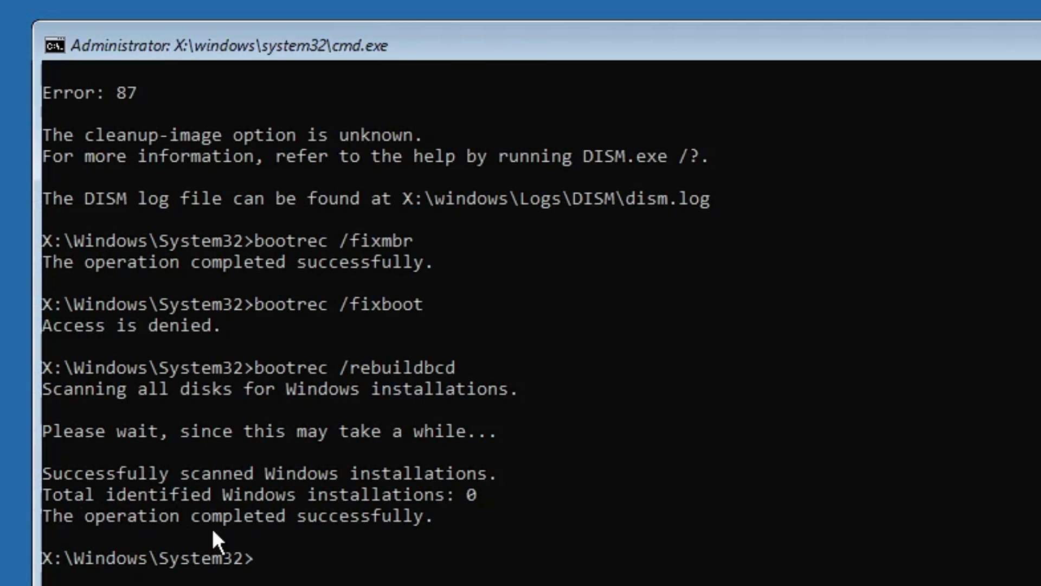
pyautogui.scroll(-1, 209, 530)
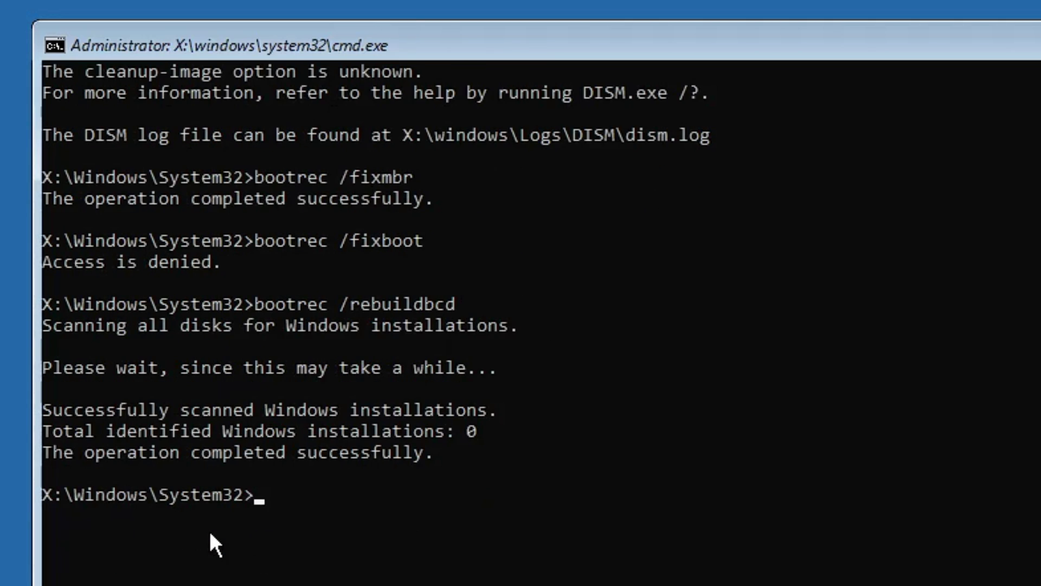
# Run chkdsk /f c: and confirm it reports no file system problems.
pyautogui.write('chlk')
pyautogui.press('BackSpace')
pyautogui.press('BackSpace')
pyautogui.write('kdks')
pyautogui.press('BackSpace')
pyautogui.press('BackSpace')
pyautogui.write('sk')
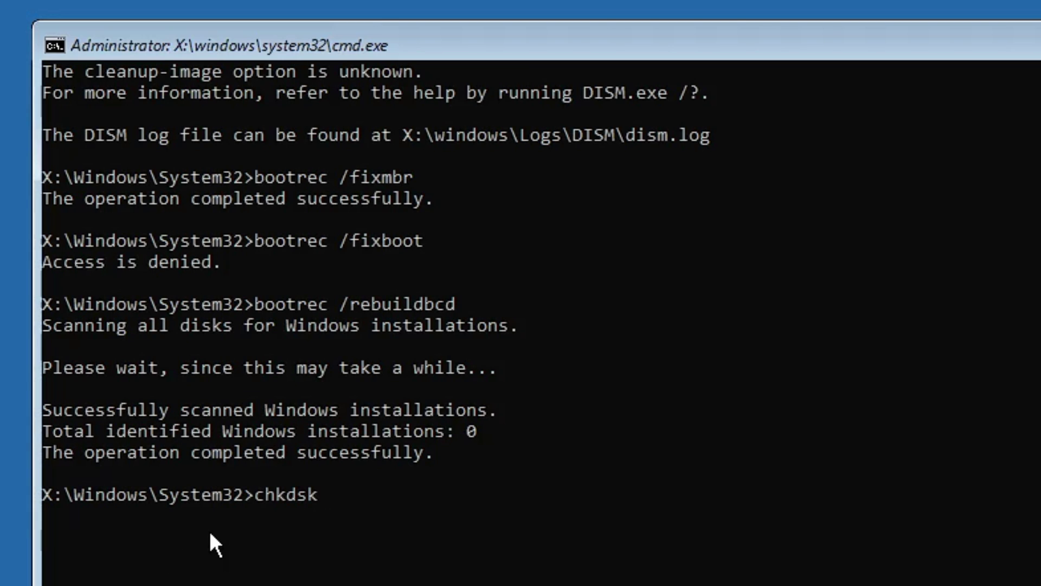
pyautogui.write(' /f')
pyautogui.write('c:')
pyautogui.press('Return')
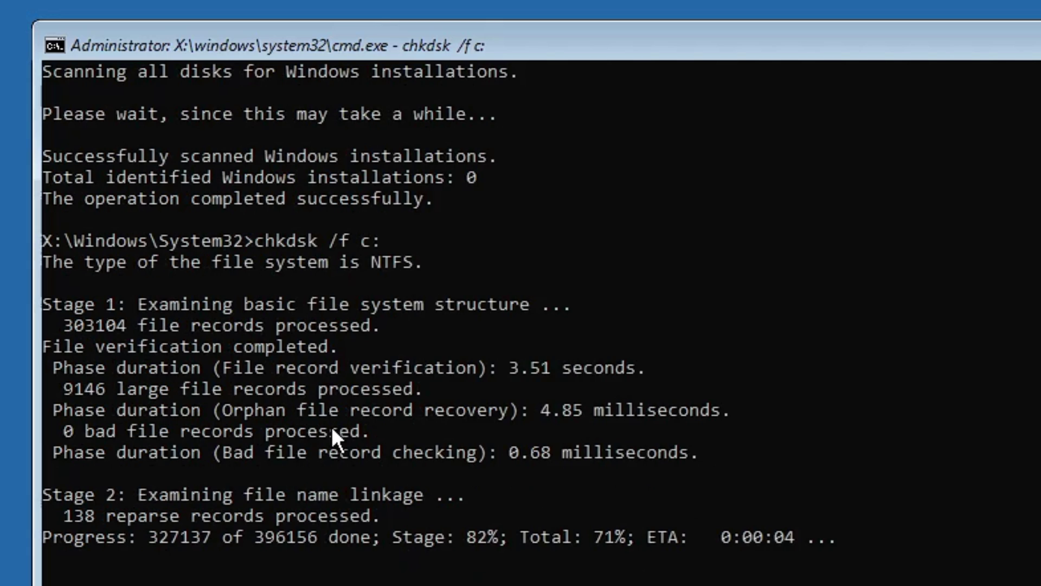
pyautogui.scroll(-2, 332, 434)
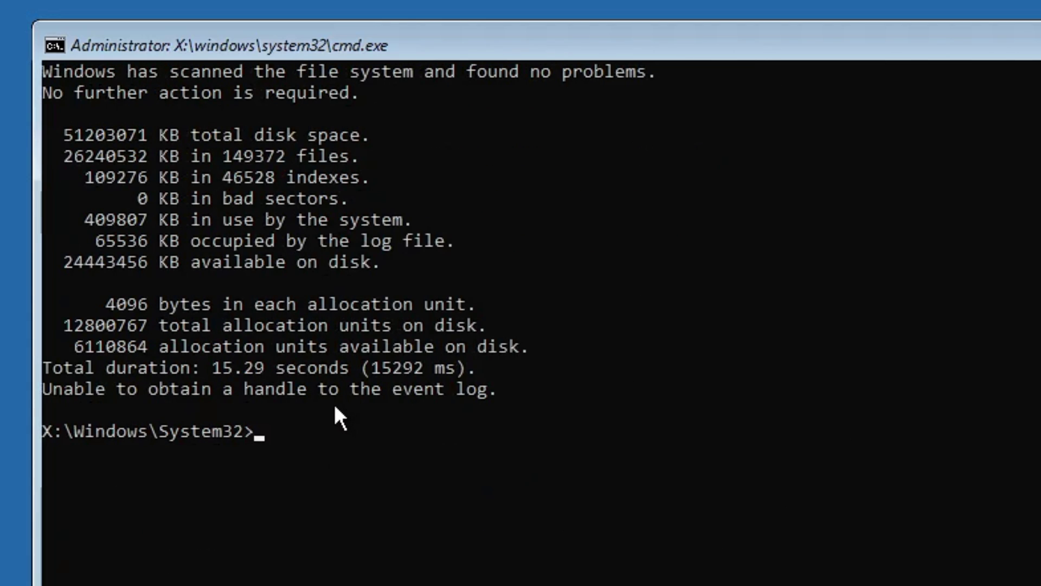
# Close the Command Prompt with the exit command.
pyautogui.write('exo')
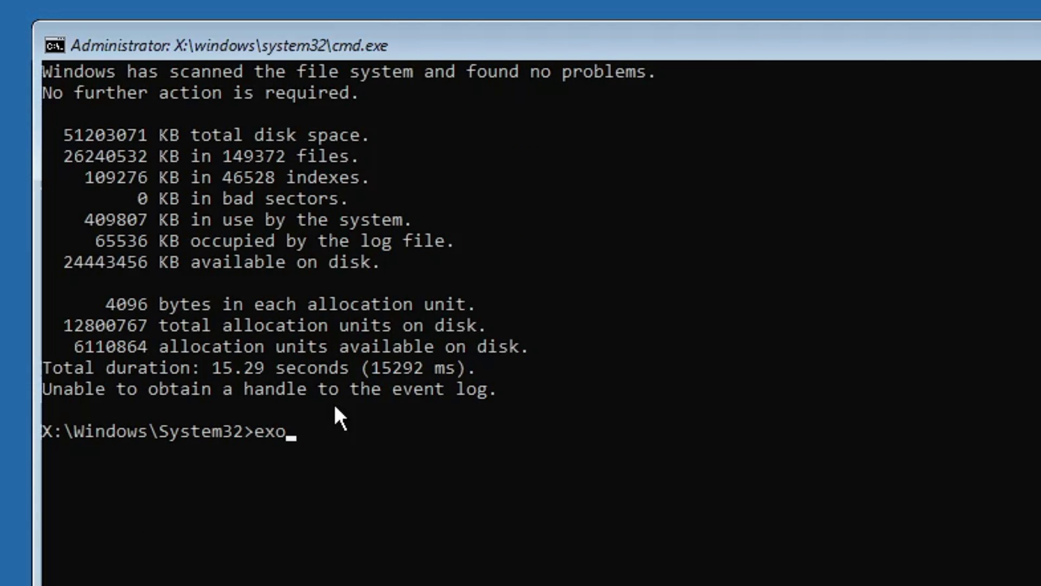
pyautogui.press('BackSpace')
pyautogui.write('it')
pyautogui.press('Return')
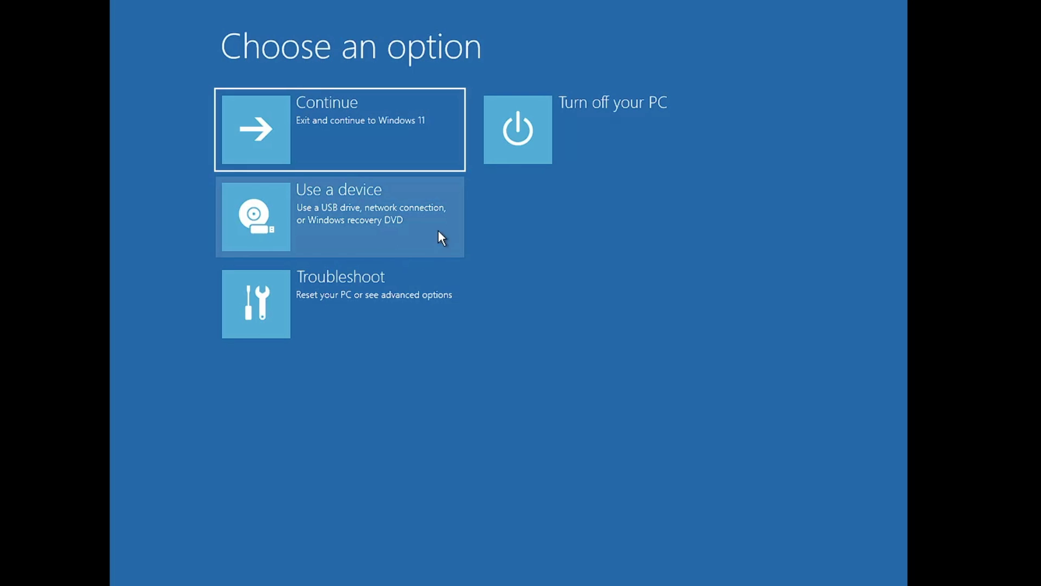
# Navigate Troubleshoot > Advanced options to the Startup Settings page.
pyautogui.click(349, 294)
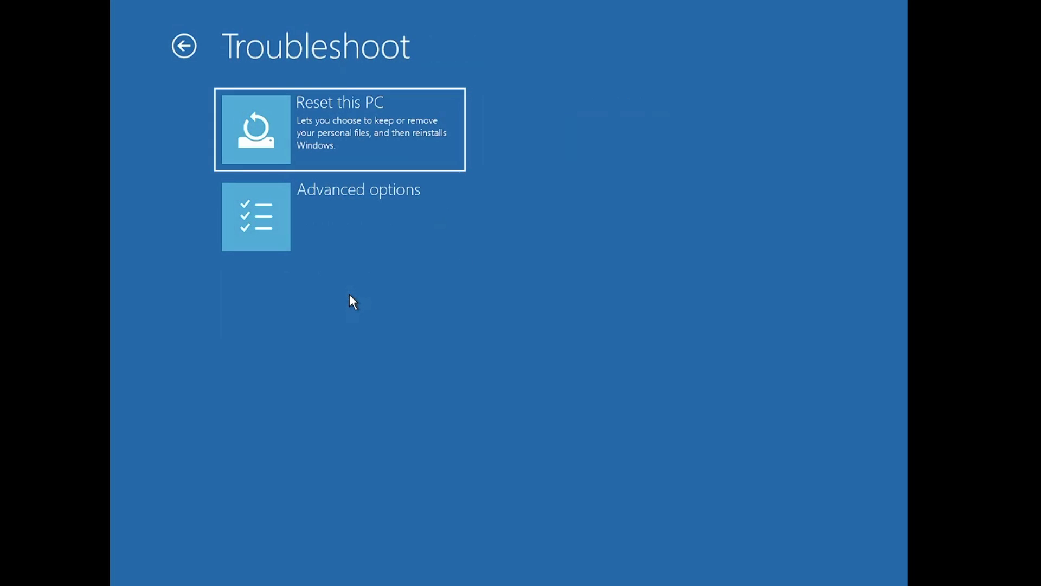
pyautogui.click(369, 229)
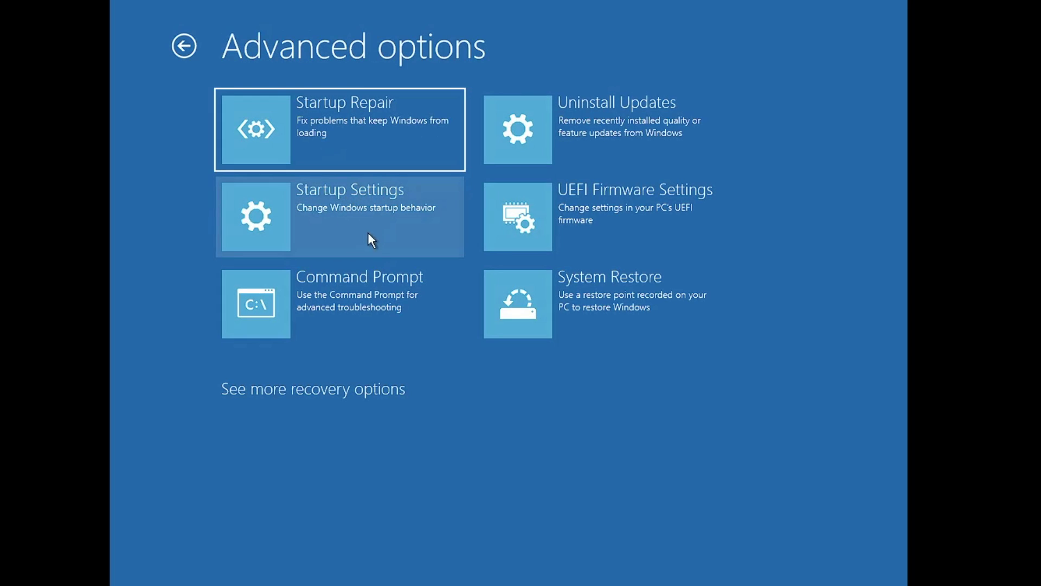
pyautogui.click(371, 212)
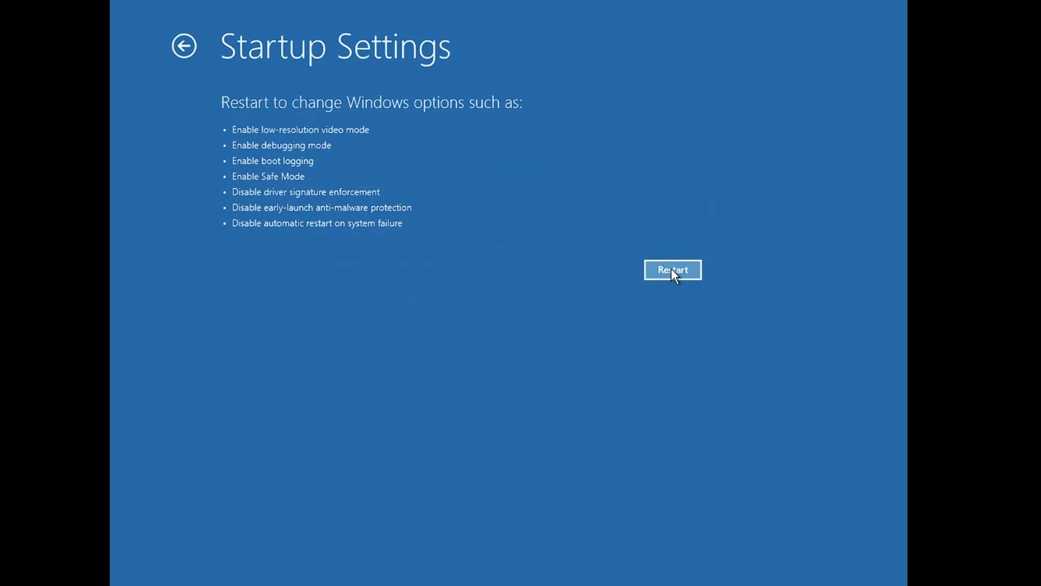
# Restart from Startup Settings and boot with Disable Early Launch Anti-Malware Driver.
pyautogui.click(672, 267)
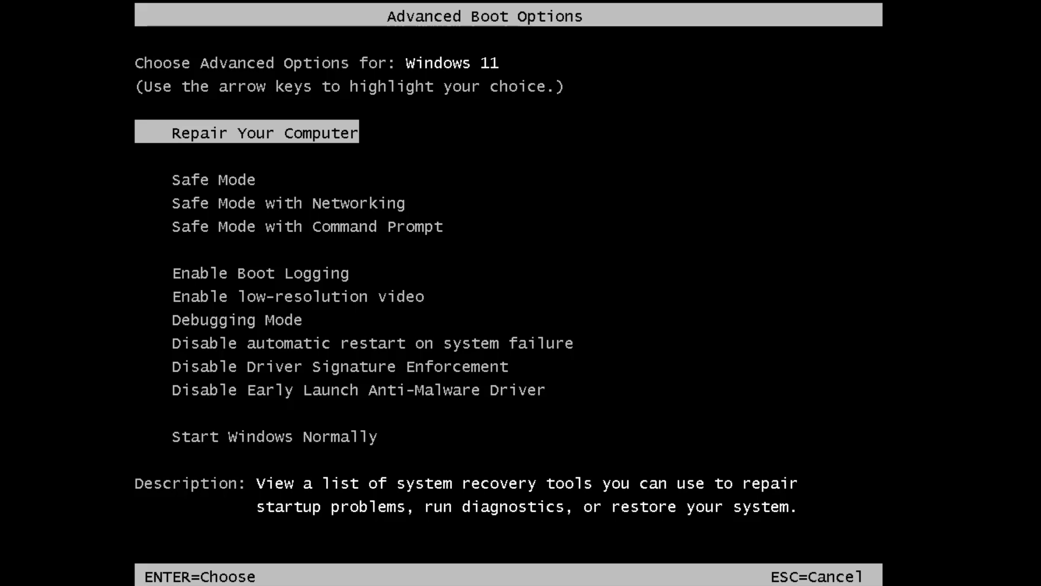
pyautogui.press('Down')
pyautogui.press('Down')
pyautogui.press('Down')
pyautogui.press('Down')
pyautogui.press('Down')
pyautogui.press('Down')
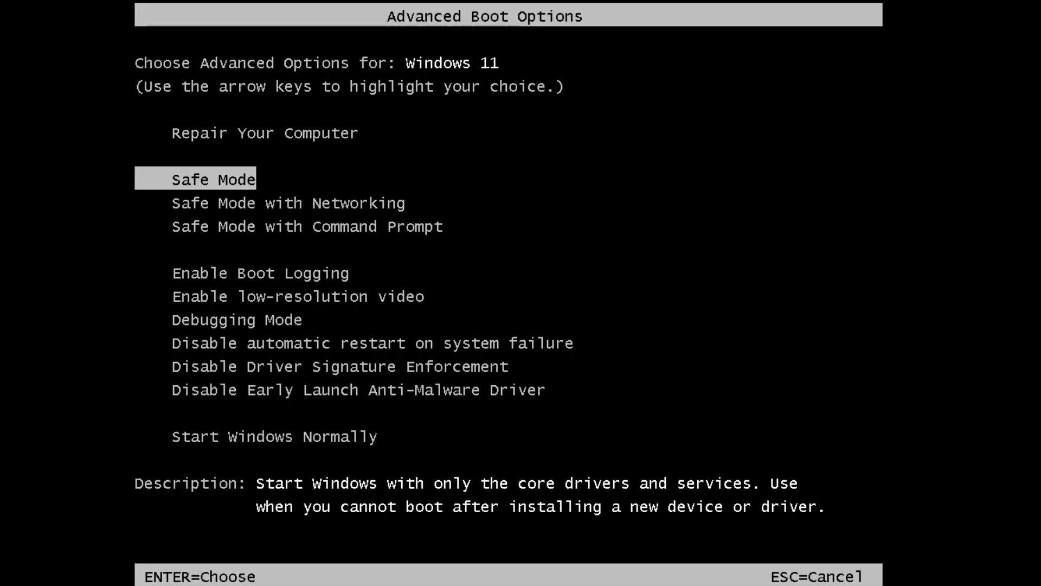
pyautogui.press('Down')
pyautogui.press('Down')
pyautogui.press('Down')
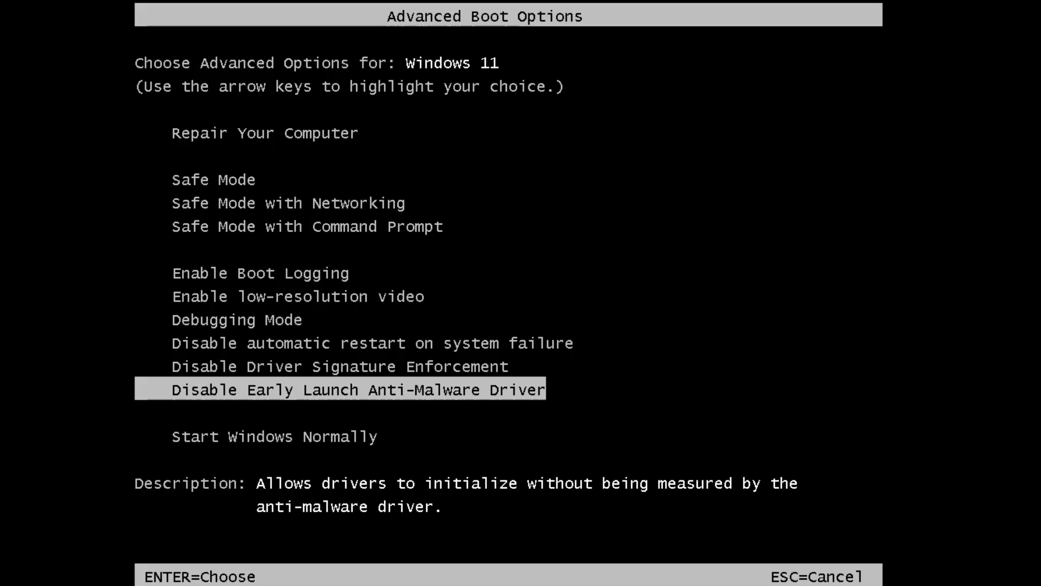
pyautogui.press('Up')
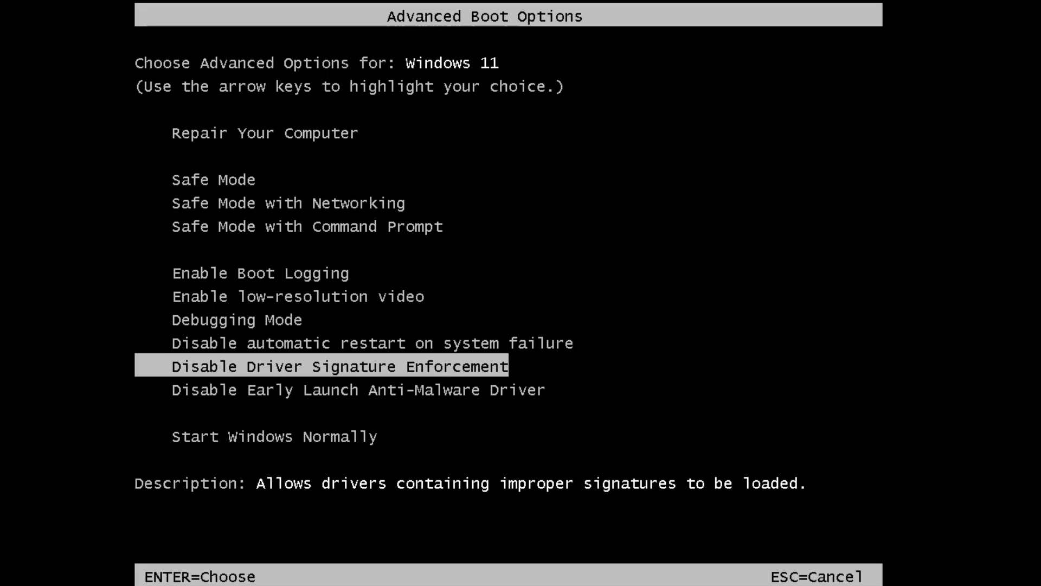
pyautogui.press('Down')
pyautogui.press('Up')
pyautogui.press('Down')
pyautogui.press('Up')
pyautogui.press('Down')
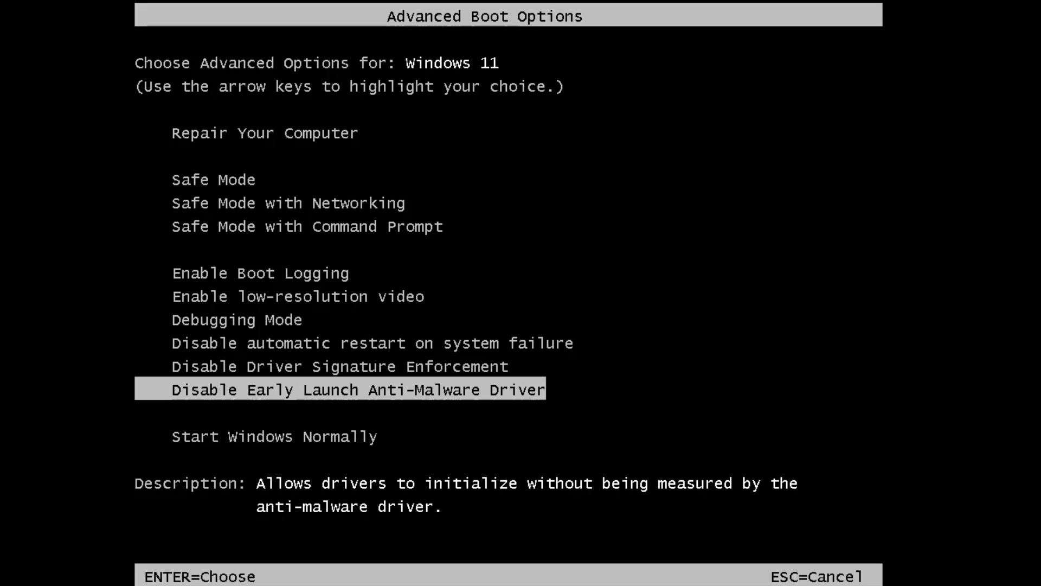
pyautogui.press('Return')
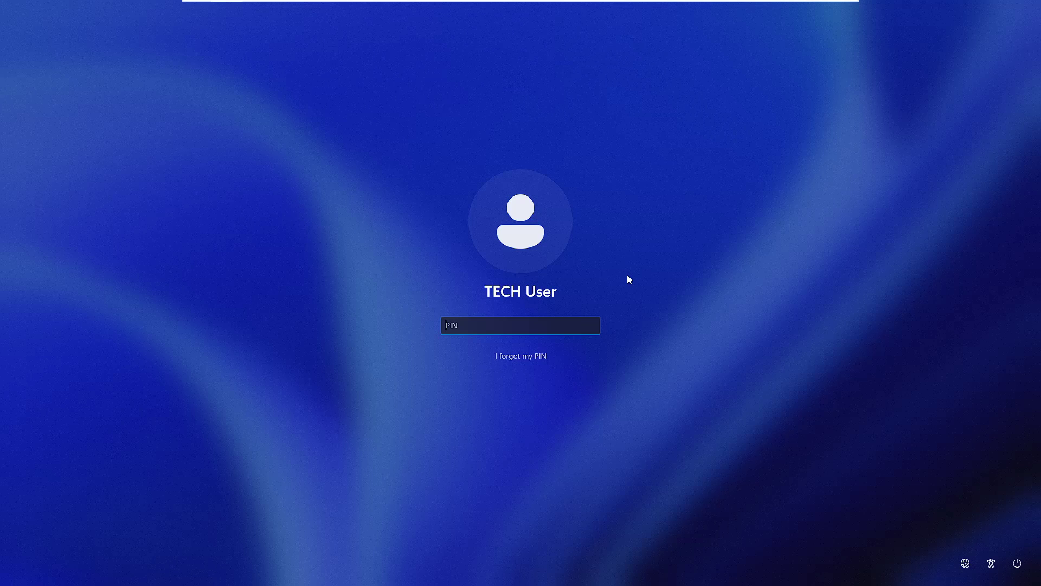
# Restart from the sign-in screen into recovery and restart via Startup Settings to Advanced Boot Options.
pyautogui.click(1020, 563)
pyautogui.keyDown('shift'); pyautogui.click(1005, 537); pyautogui.keyUp('shift')
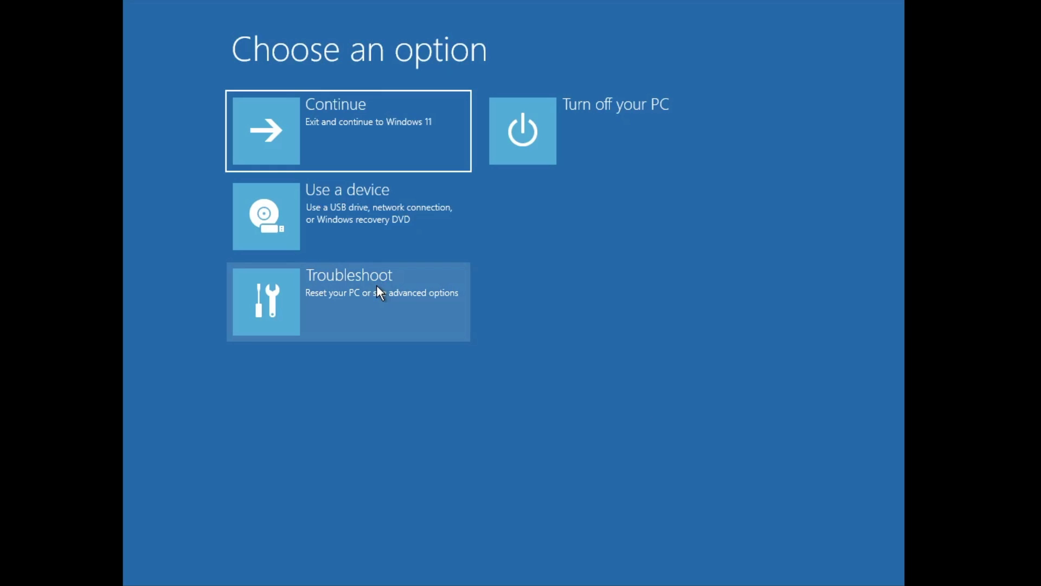
pyautogui.click(377, 286)
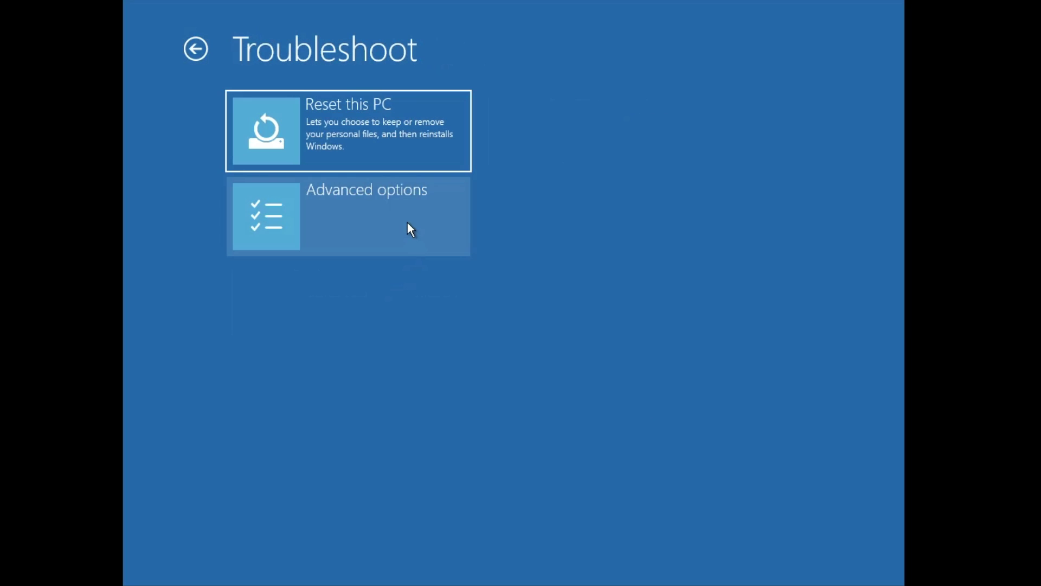
pyautogui.click(408, 223)
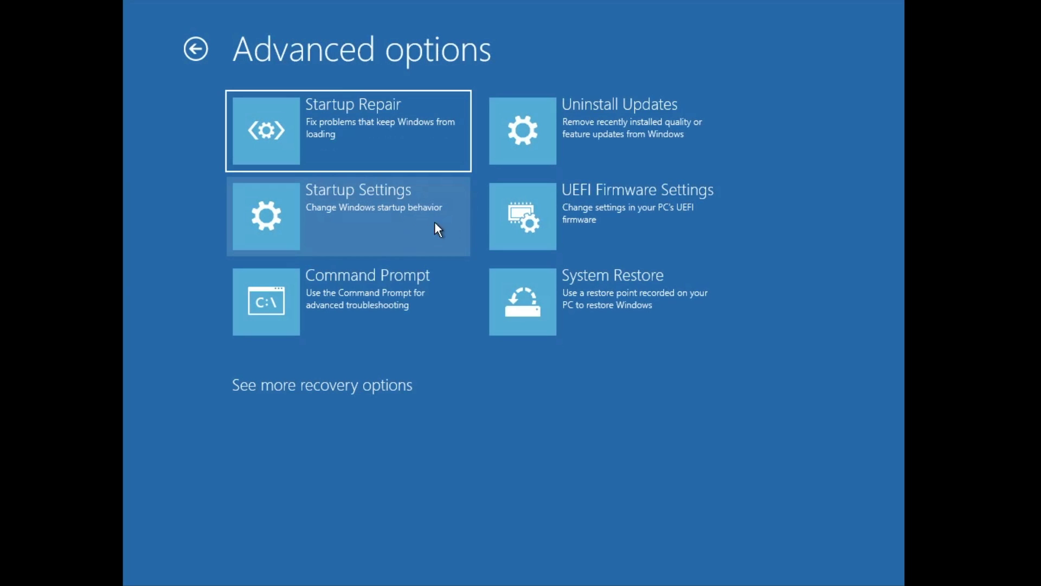
pyautogui.click(407, 221)
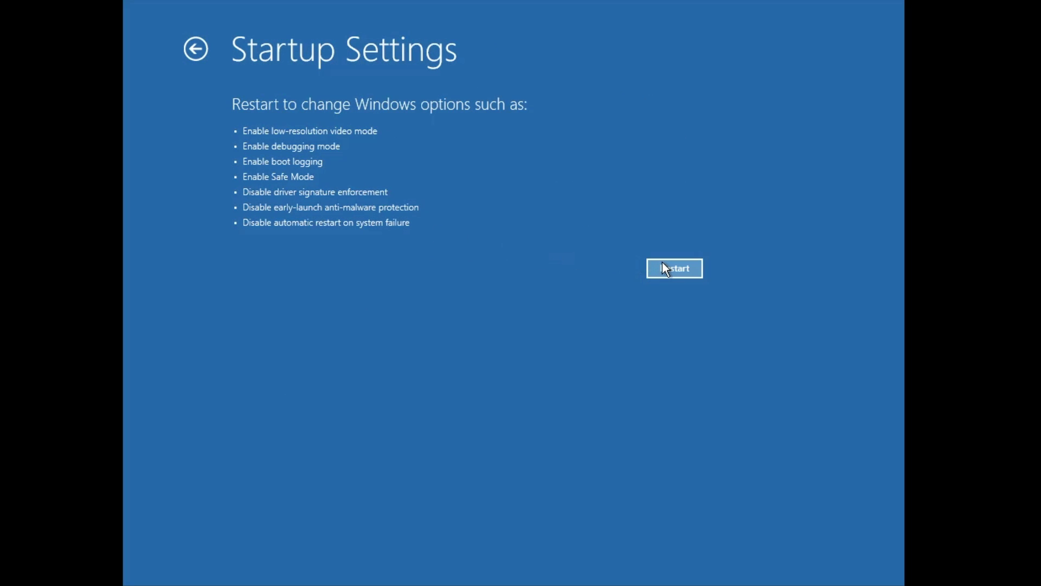
pyautogui.click(662, 265)
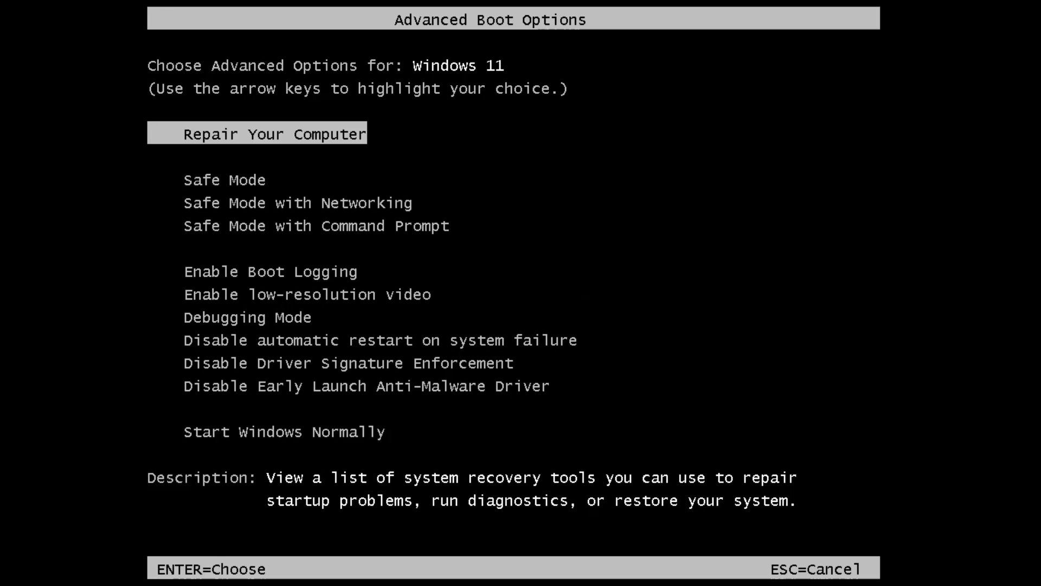
# Select plain Safe Mode in Advanced Boot Options and boot to the PIN sign-in screen.
pyautogui.press('Down')
pyautogui.press('Down')
pyautogui.press('Down')
pyautogui.press('Down')
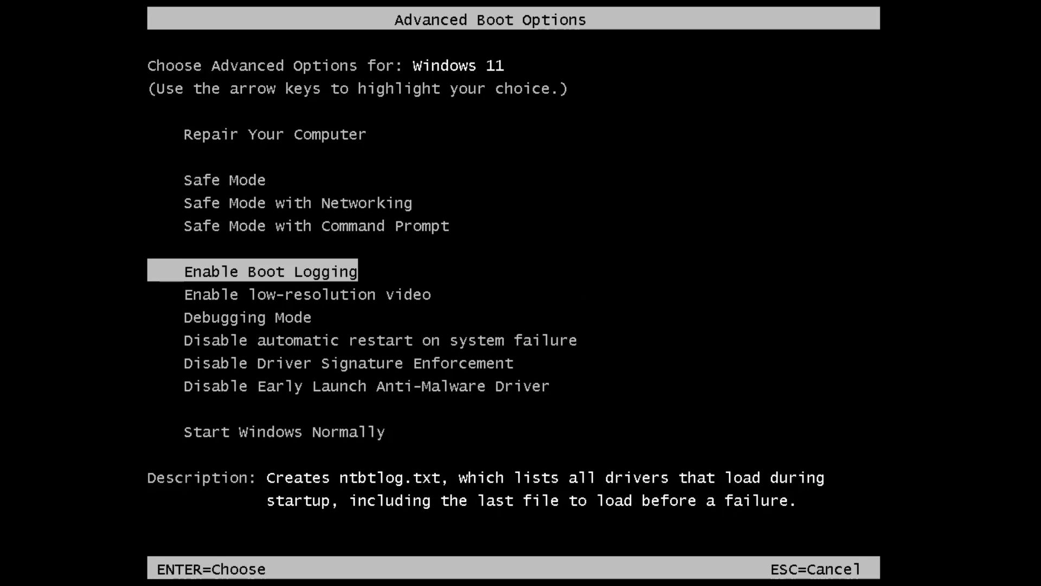
pyautogui.press('Down')
pyautogui.press('Down')
pyautogui.press('Down')
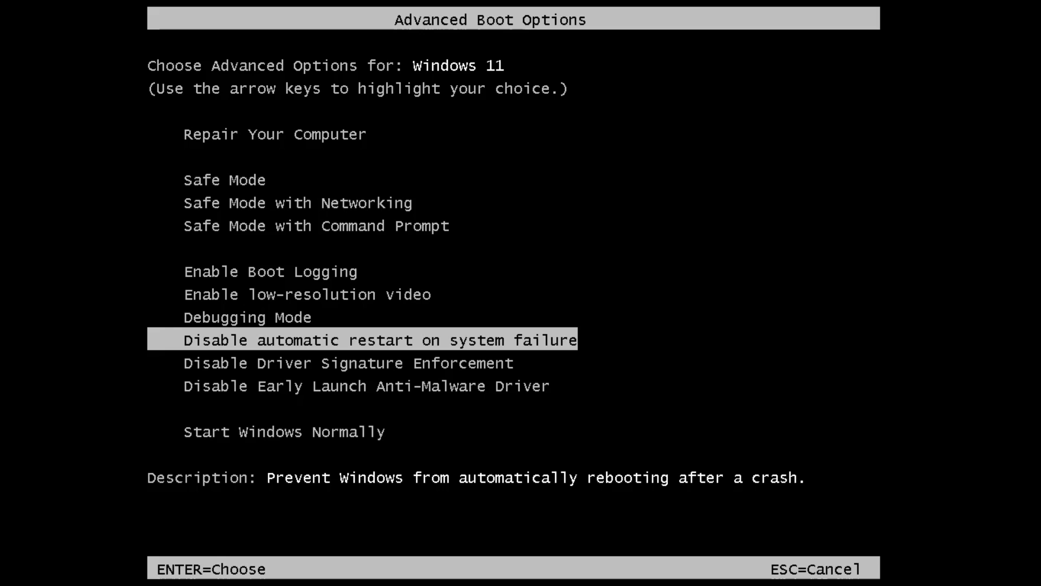
pyautogui.press('Up')
pyautogui.press('Up')
pyautogui.press('Up')
pyautogui.press('Up')
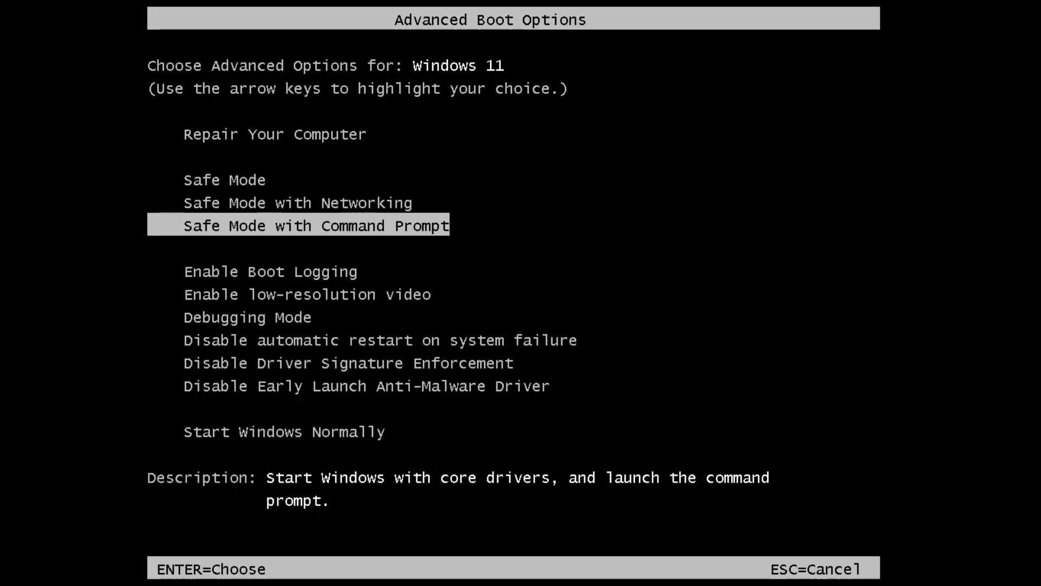
pyautogui.press('Up')
pyautogui.press('Up')
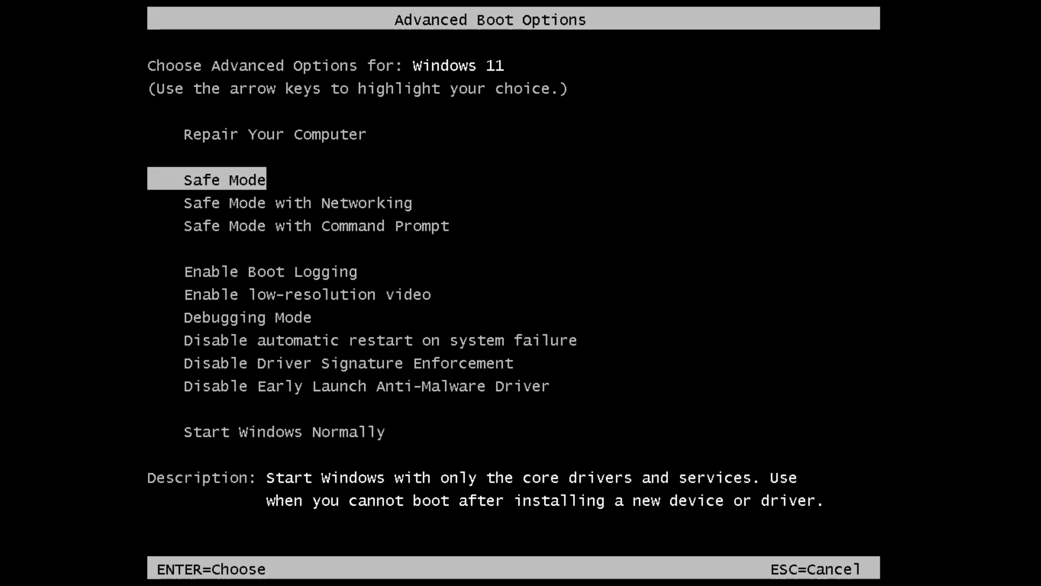
pyautogui.press('Return')
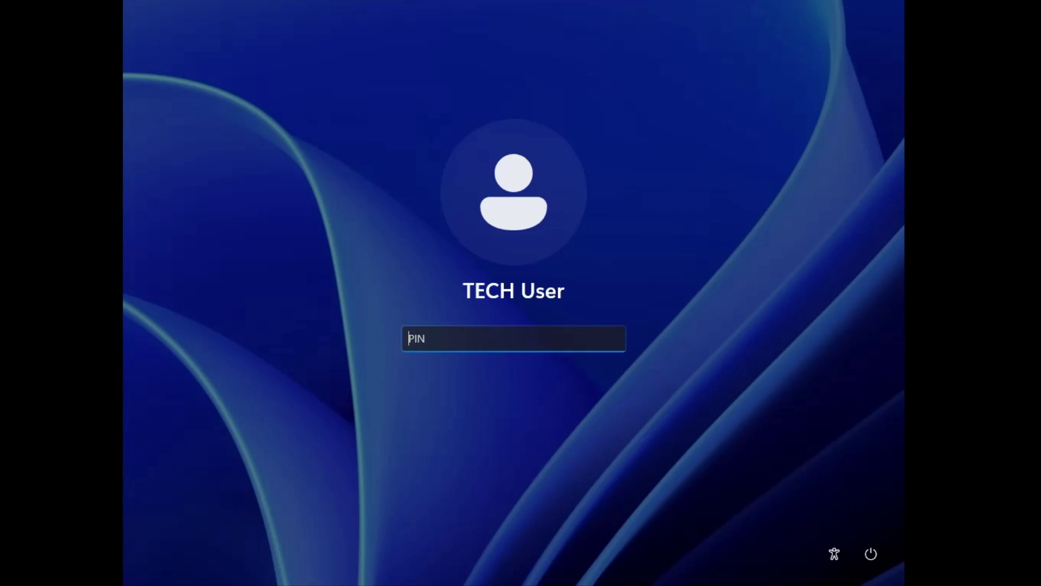
# Sign in with the account PIN and open Control Panel by searching 'control'.
pyautogui.write('1234')
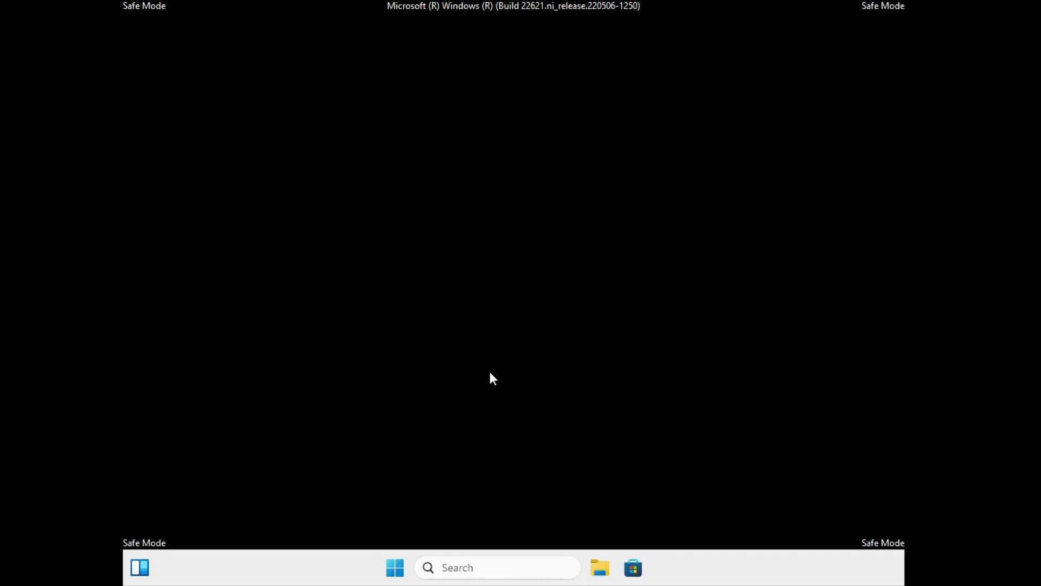
pyautogui.click(454, 568)
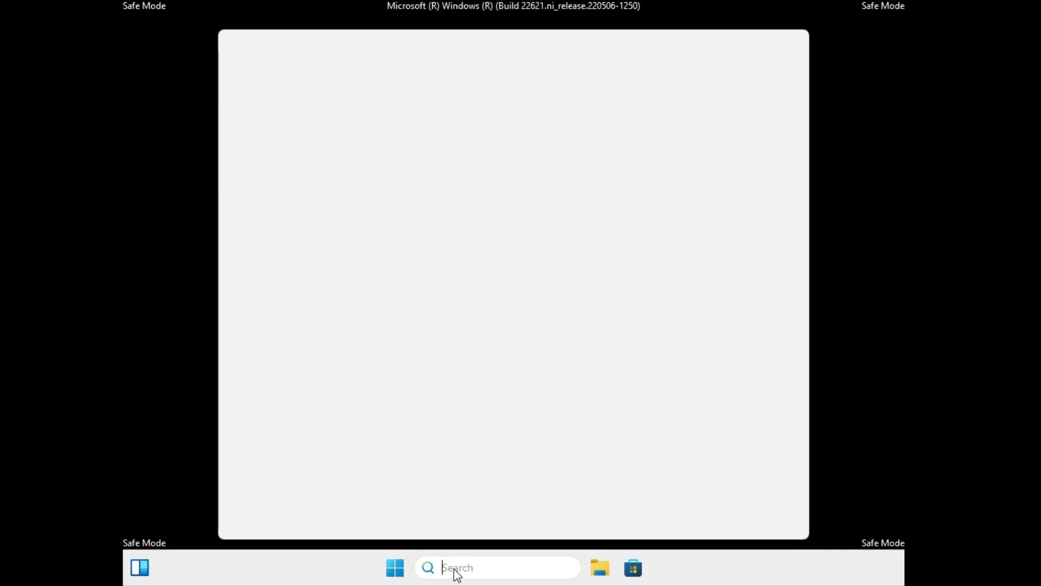
pyautogui.write('control')
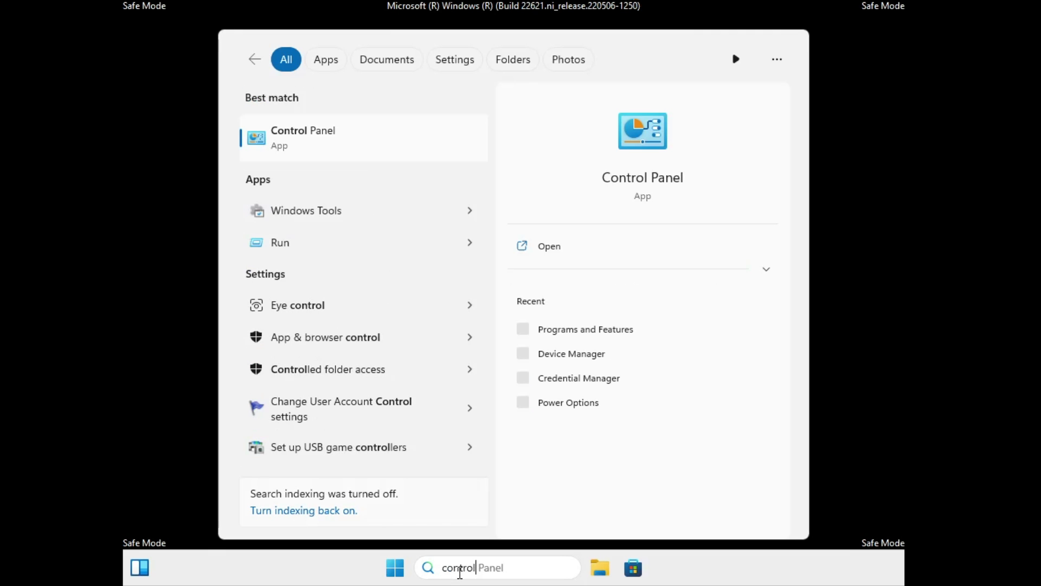
pyautogui.click(324, 143)
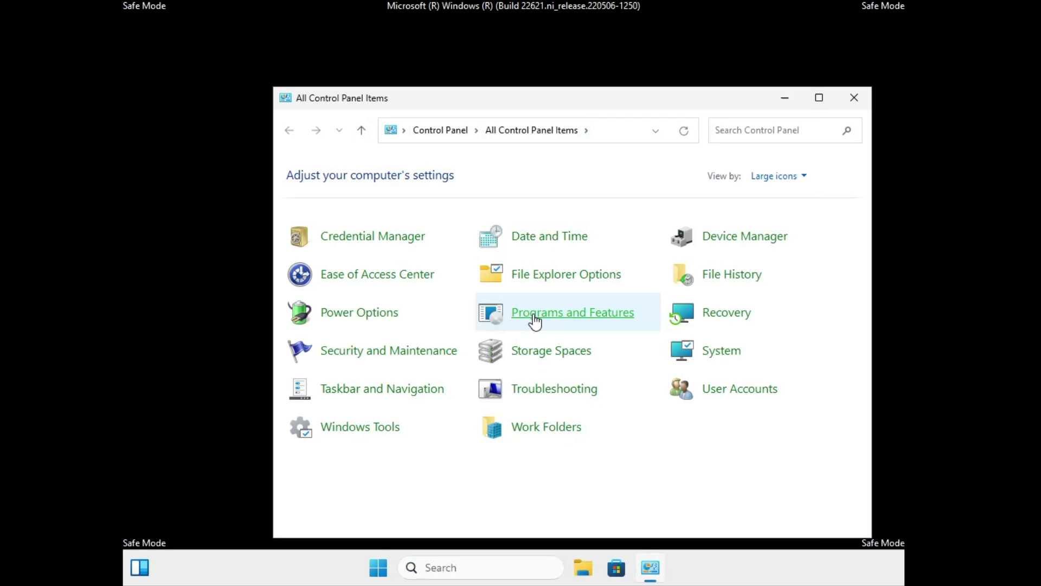
# Open Programs and Features and scroll the 19-program list to review install dates and sizes.
pyautogui.click(576, 325)
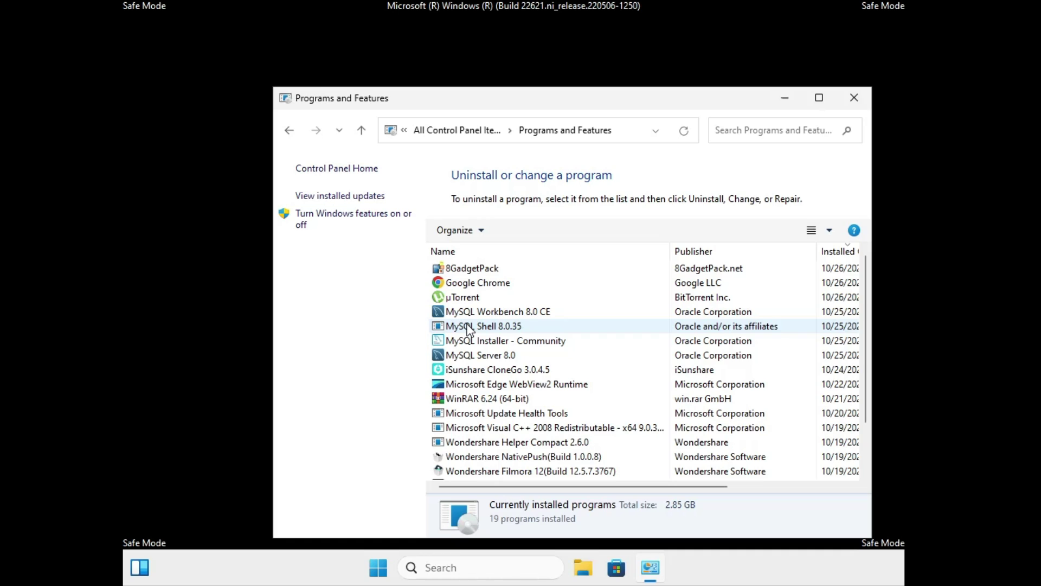
pyautogui.hscroll(5, 704, 312)
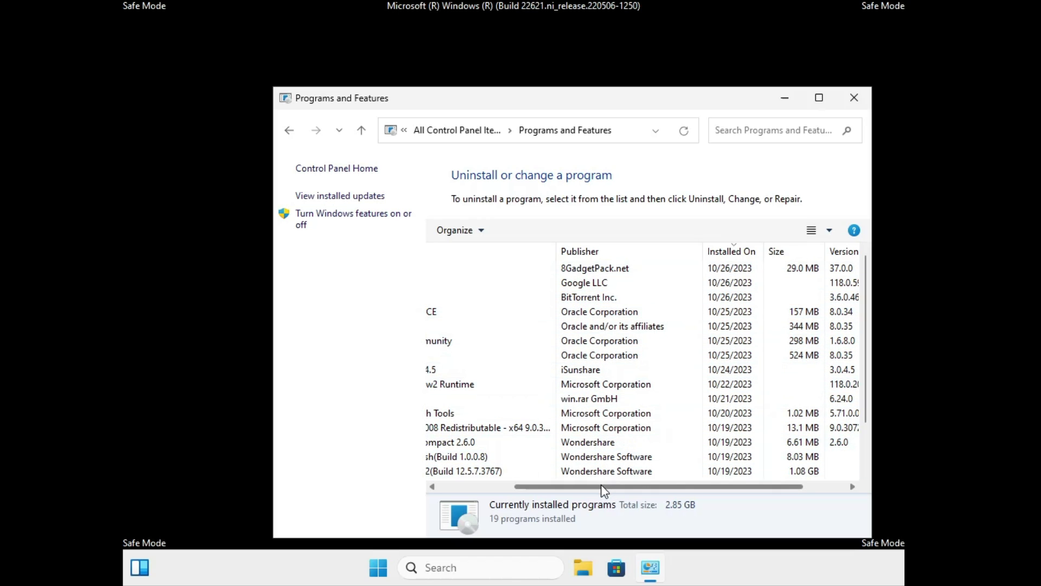
pyautogui.moveTo(604, 486); pyautogui.dragTo(520, 491)
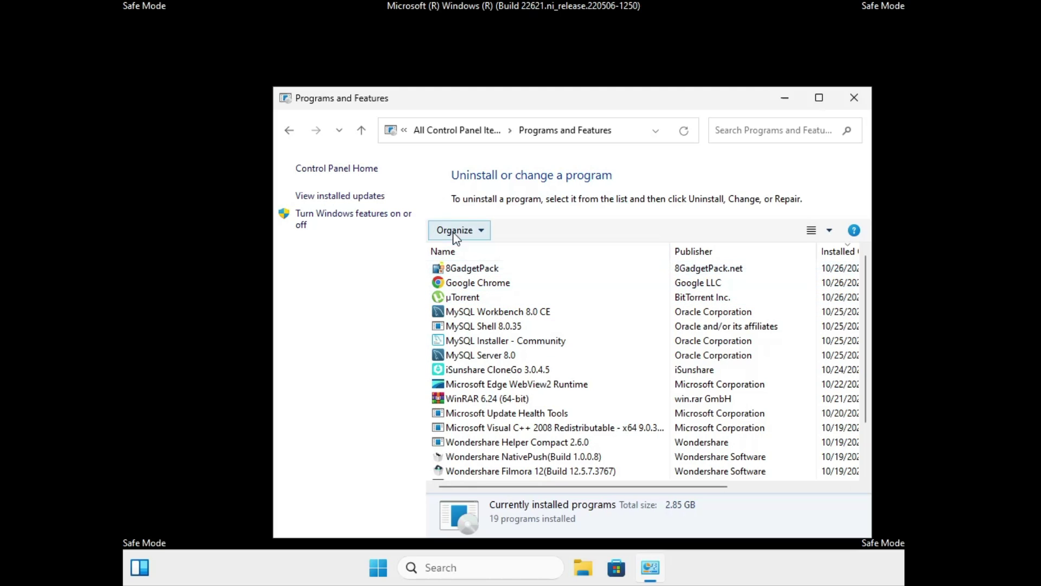
# Uninstall update KB5030651 from the installed Windows updates list and confirm the removal.
pyautogui.click(348, 197)
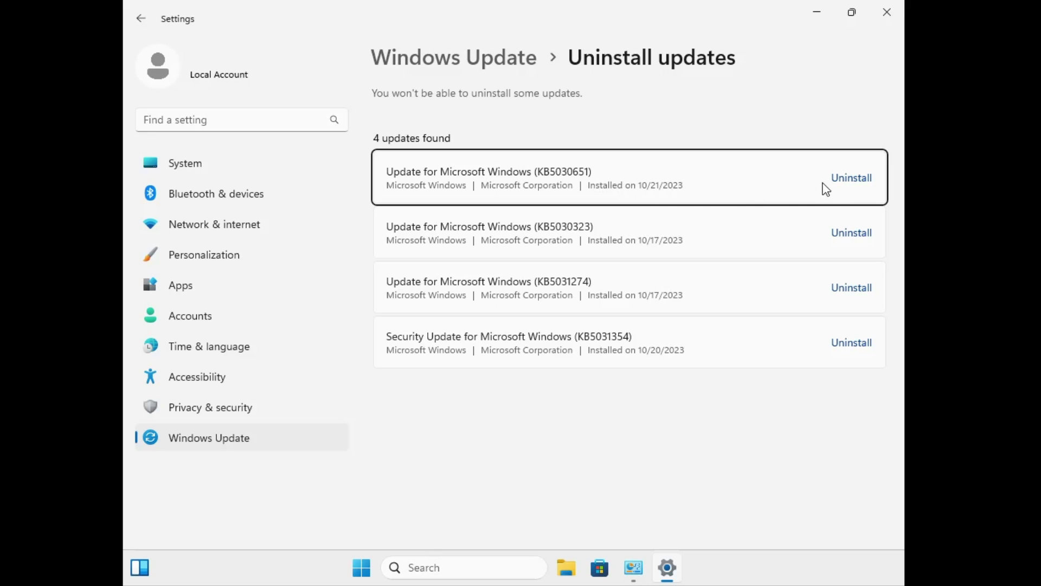
pyautogui.click(837, 184)
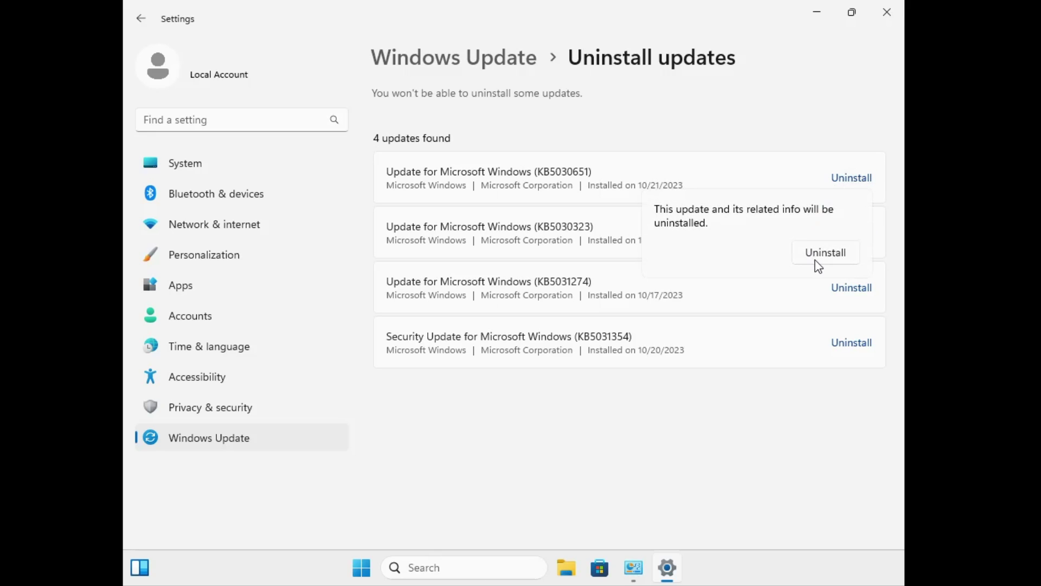
pyautogui.click(679, 419)
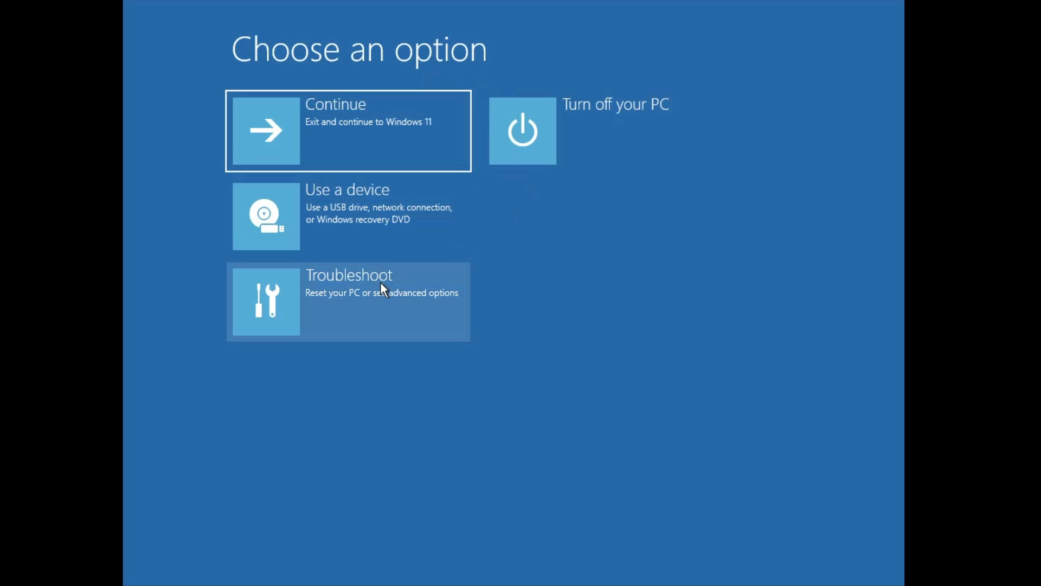
# Launch System Restore via Troubleshoot > Advanced options and select the 10:30:07 PM 'Removed 8GadgetPack' point.
pyautogui.click(385, 291)
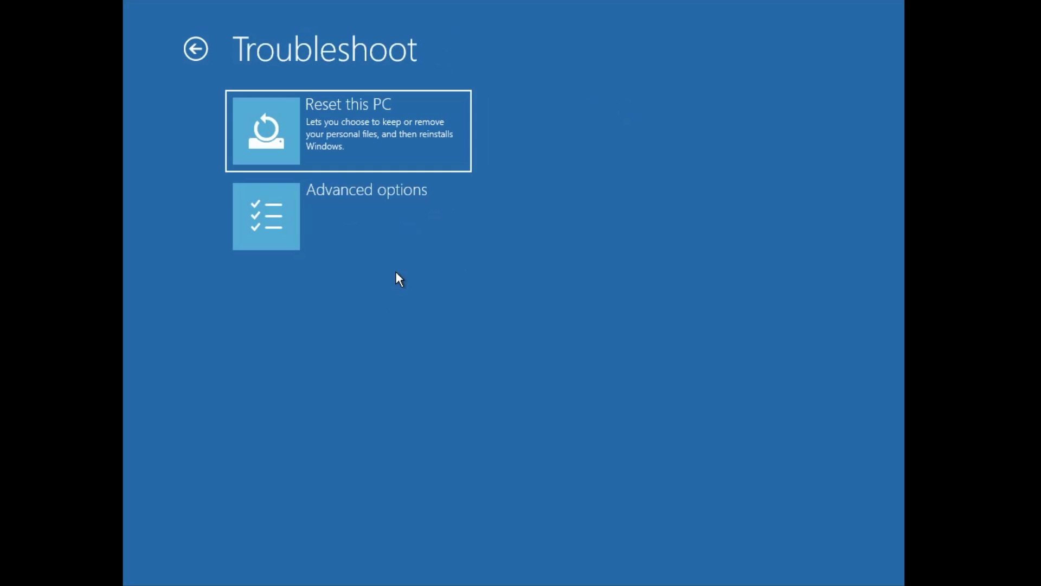
pyautogui.click(402, 233)
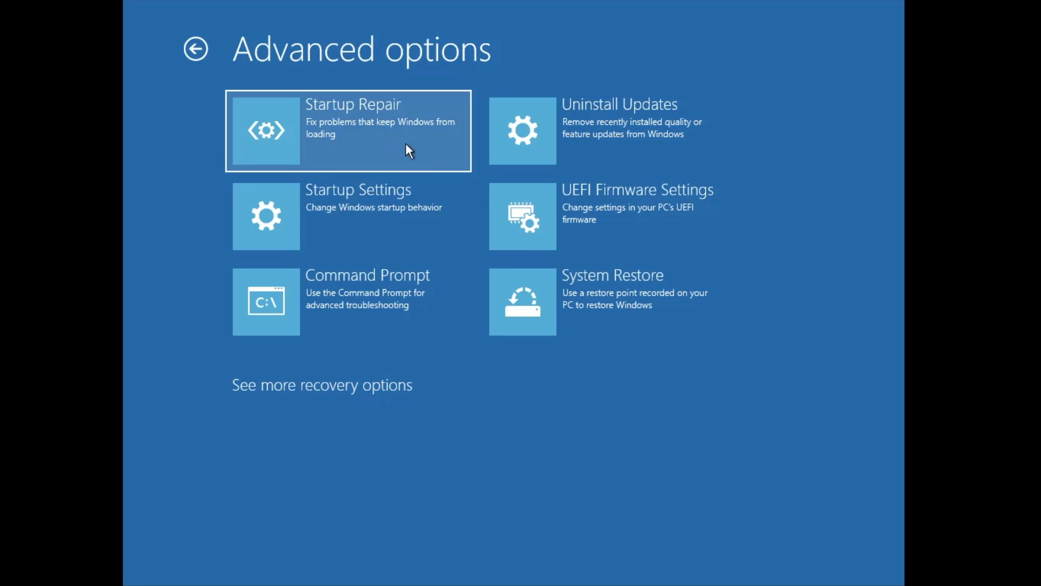
pyautogui.click(617, 300)
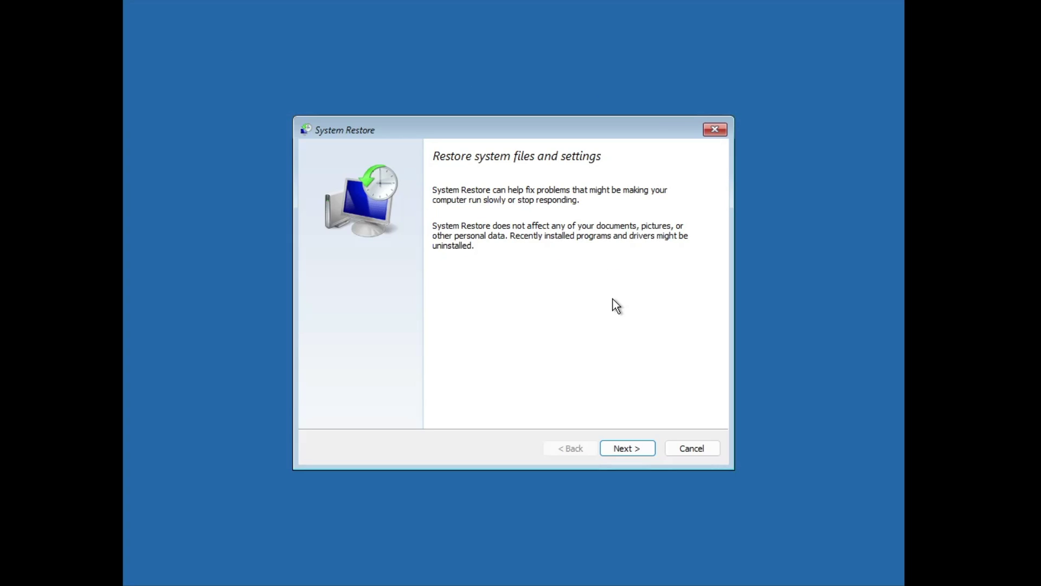
pyautogui.click(636, 447)
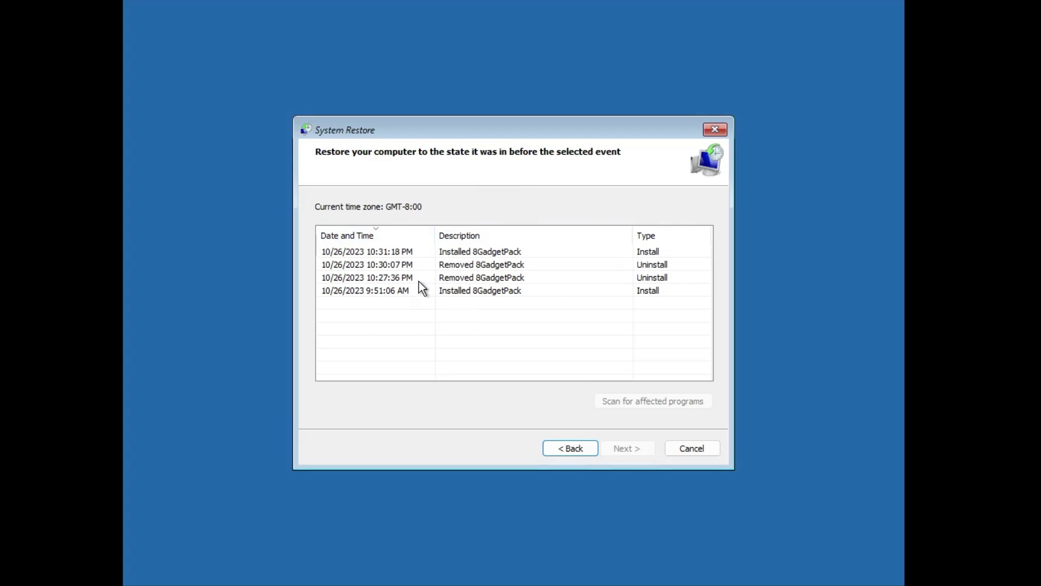
pyautogui.click(379, 263)
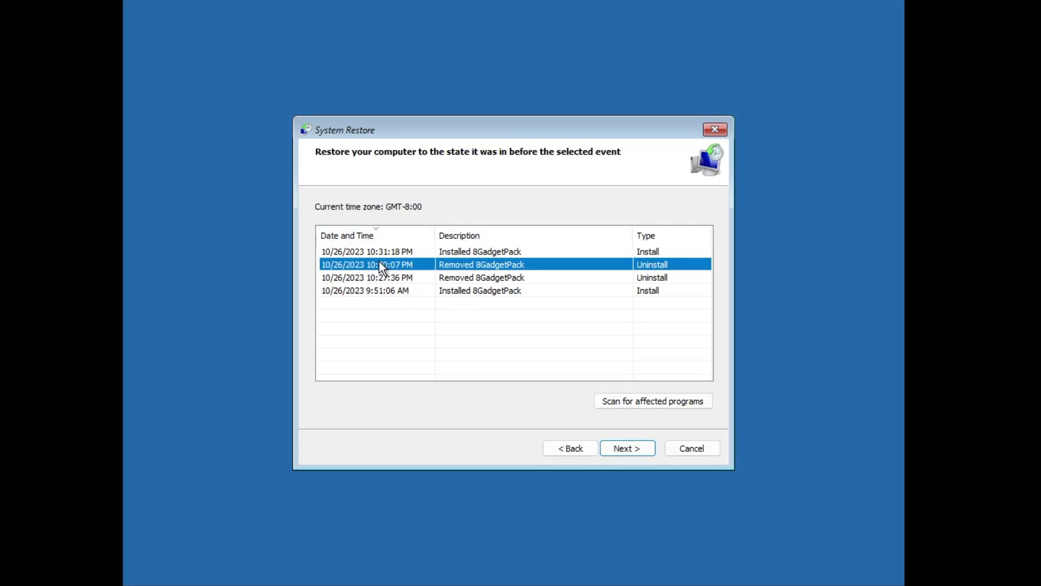